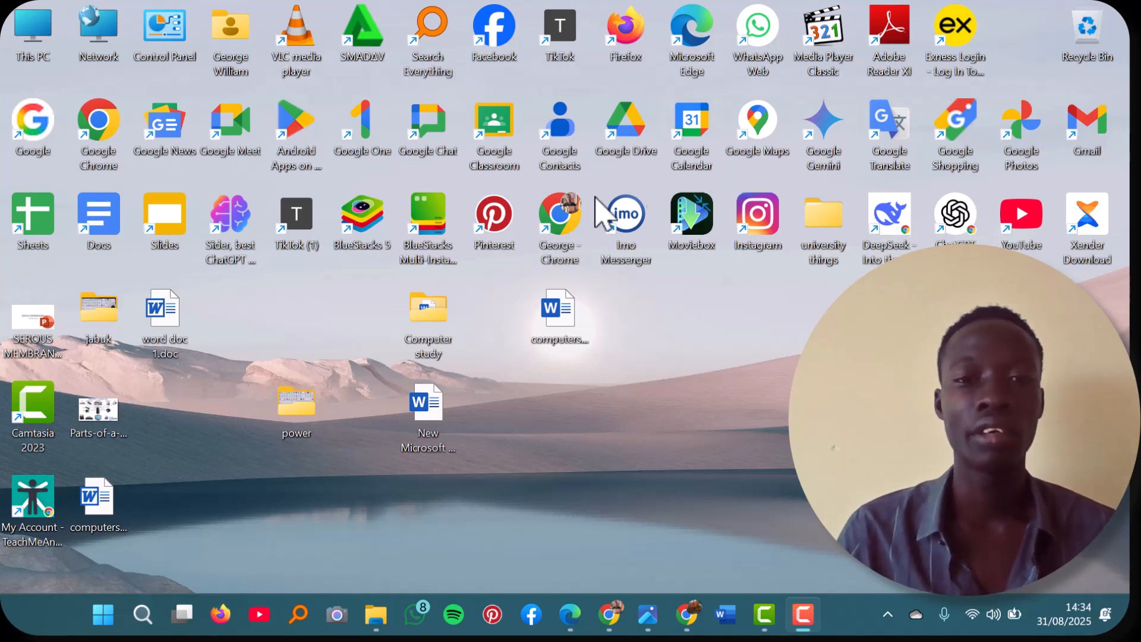
Step: Open the infants.docx document from the Computer study folder on the desktop
left_click(425, 314)
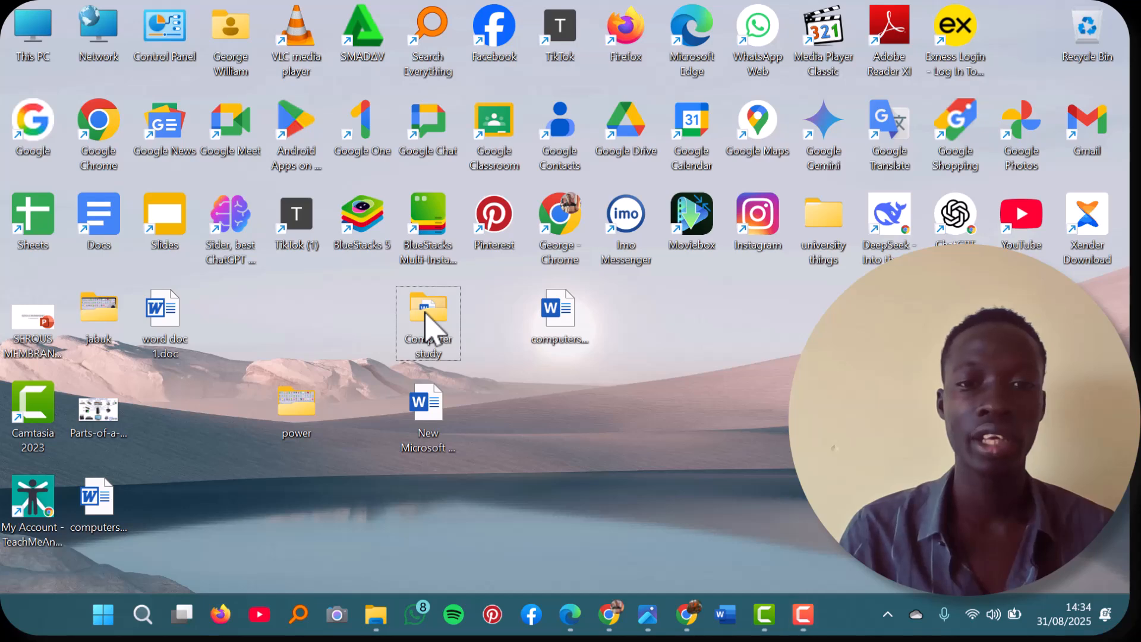
double_click(426, 315)
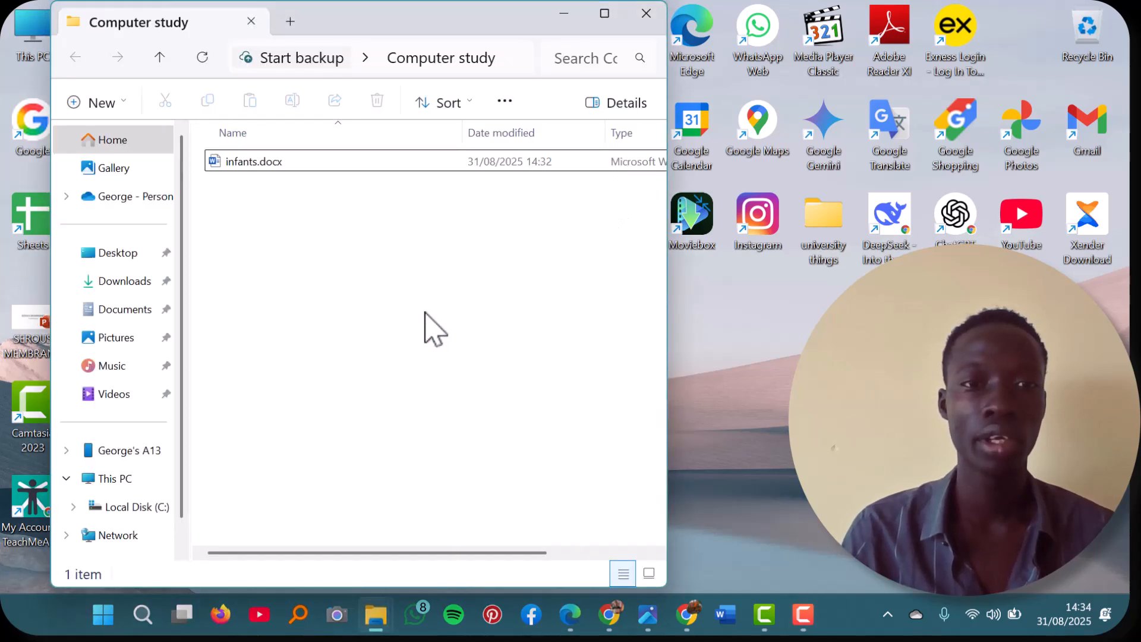
left_click(353, 168)
double_click(353, 168)
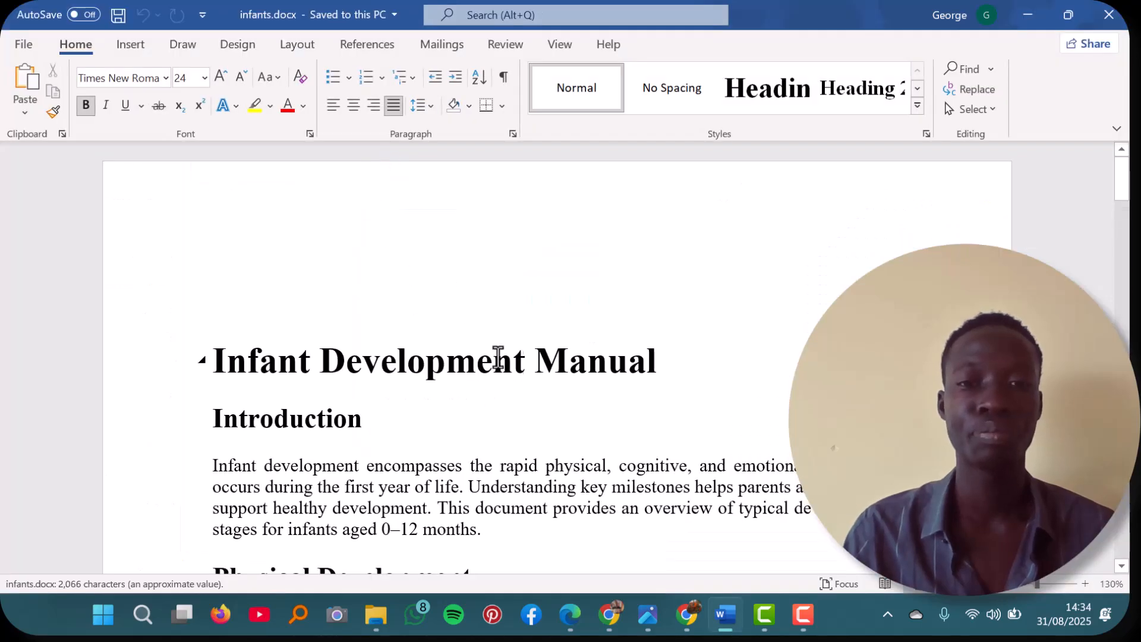
Step: Correct the misspelled word "pediatrician" in the Conclusion paragraph to "paediatrician"
scroll(582, 370, "down", 15)
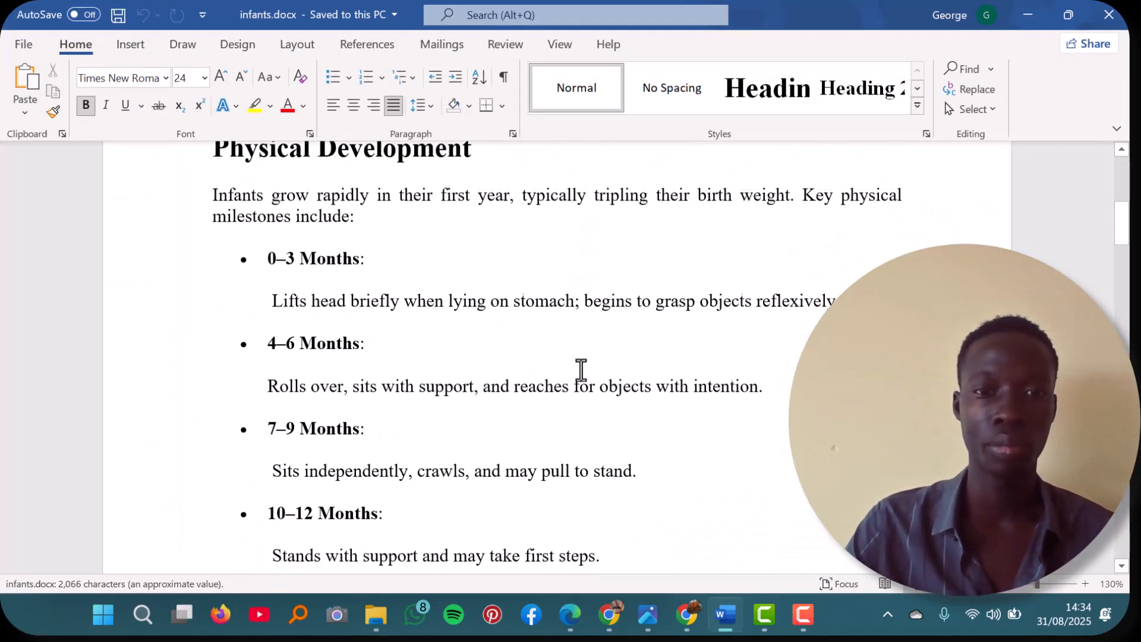
scroll(581, 370, "down", 20)
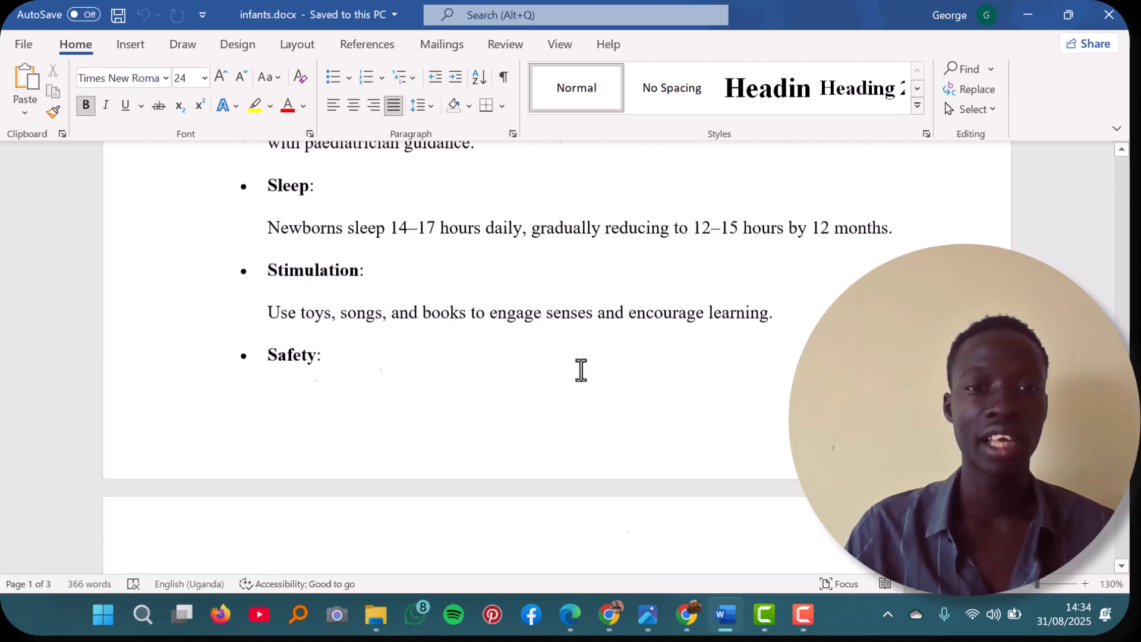
scroll(581, 369, "up", 10)
scroll(581, 370, "down", 8)
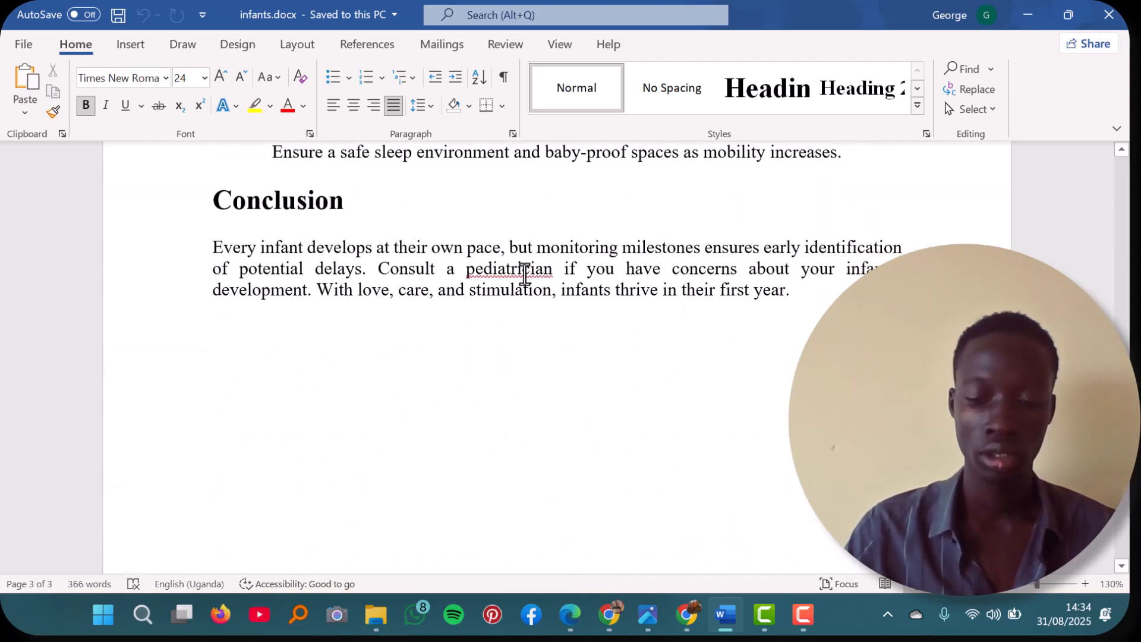
right_click(522, 268)
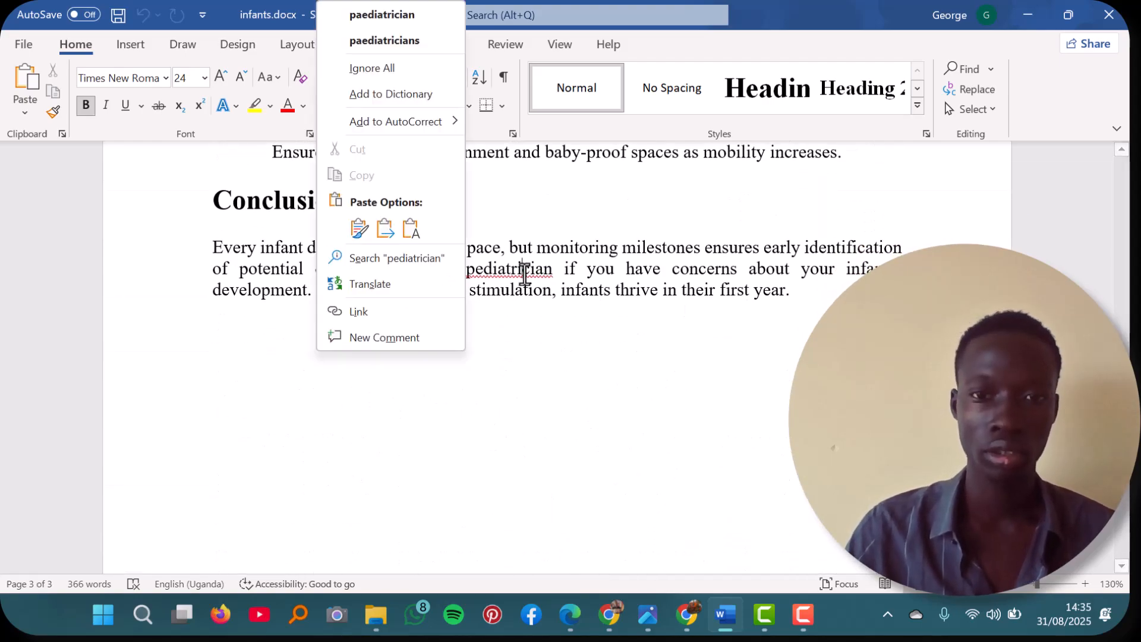
left_click(385, 15)
scroll(506, 349, "up", 20)
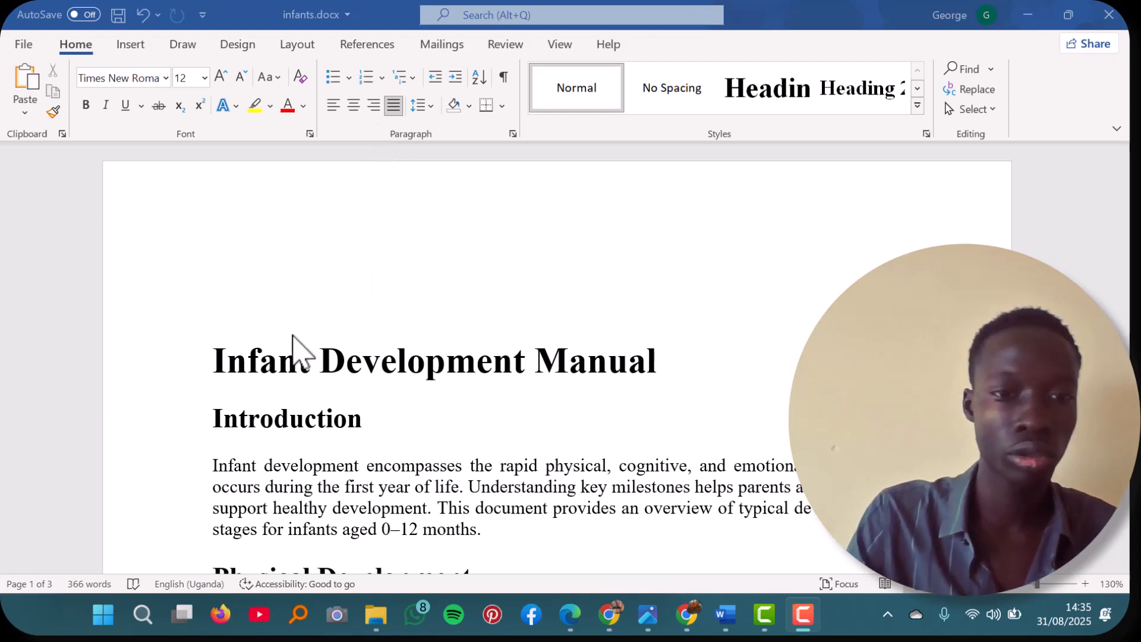
left_click(236, 362)
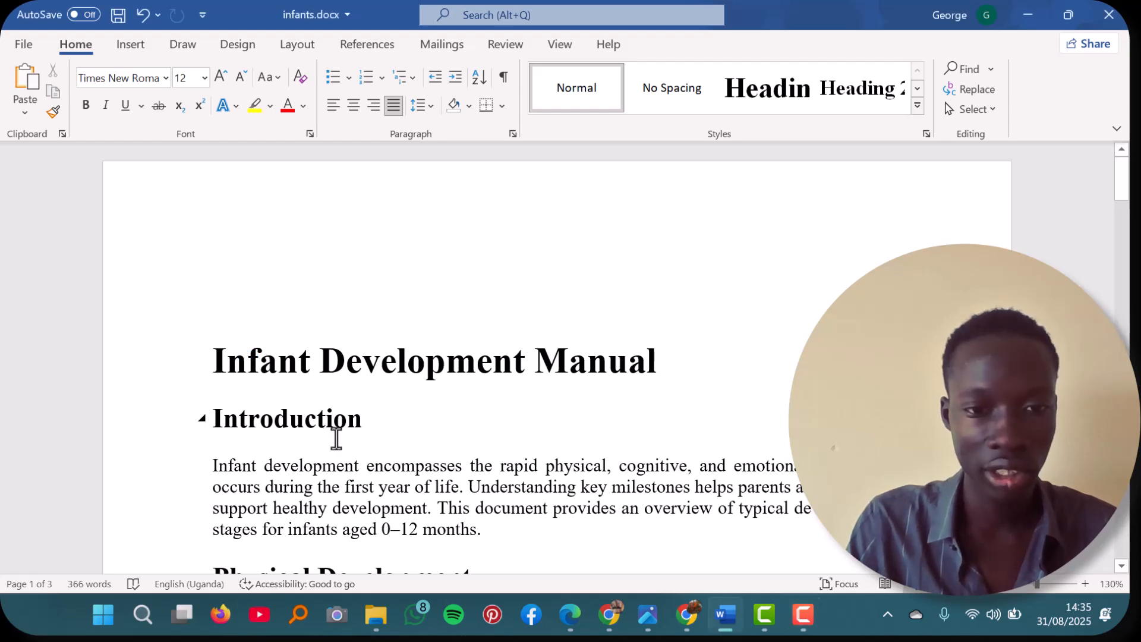
left_click(221, 354)
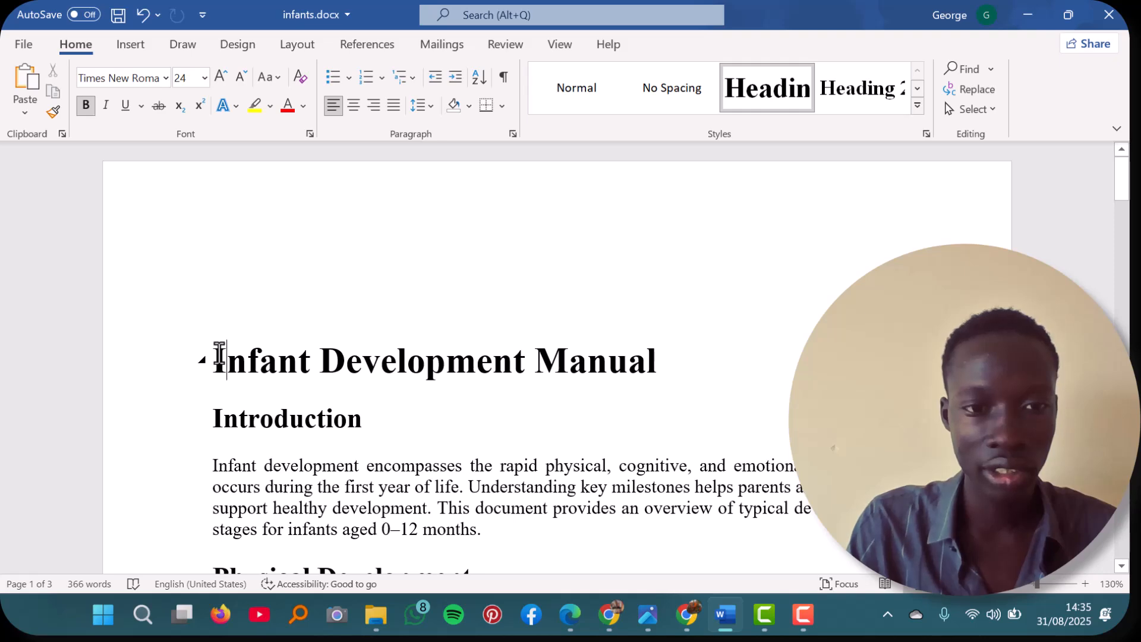
key("Home")
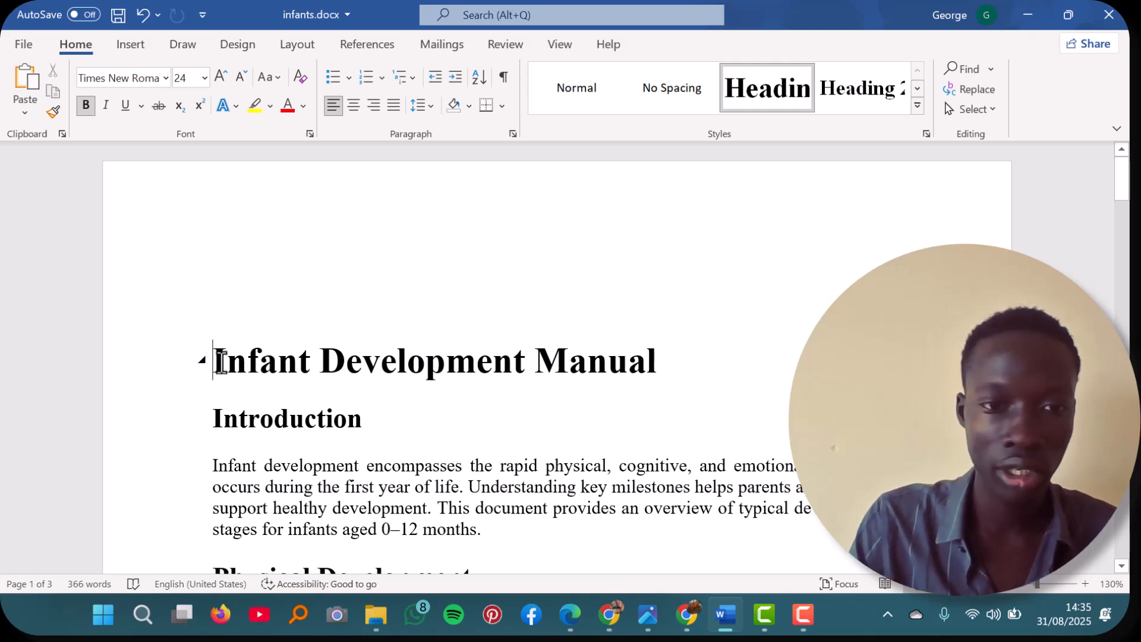
left_click_drag(220, 362, 520, 410)
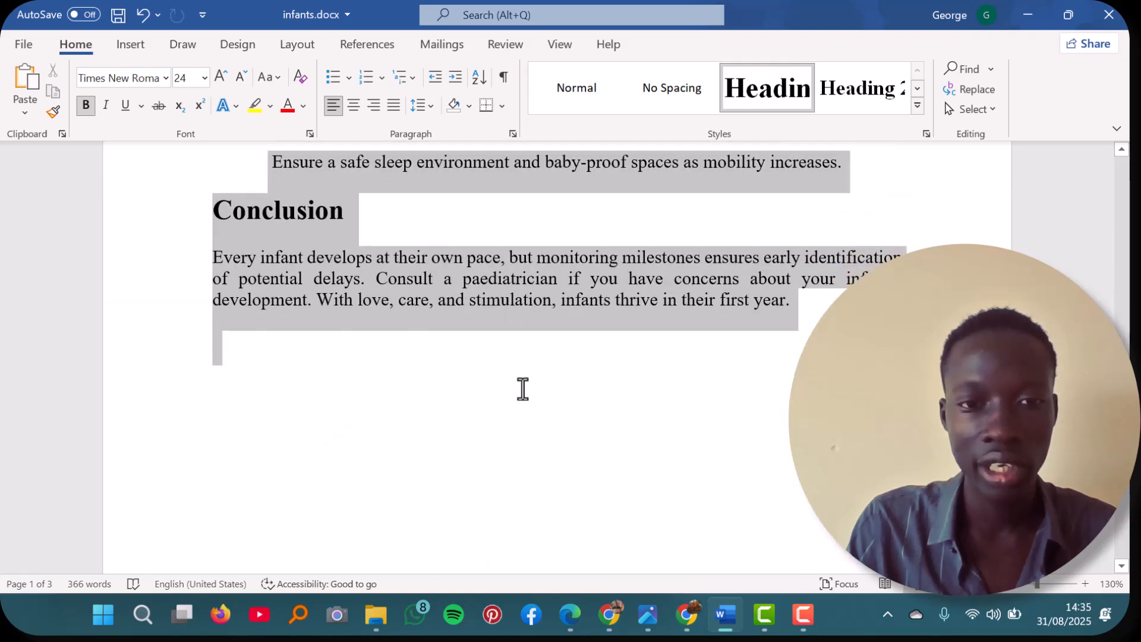
left_click_drag(605, 325, 813, 305)
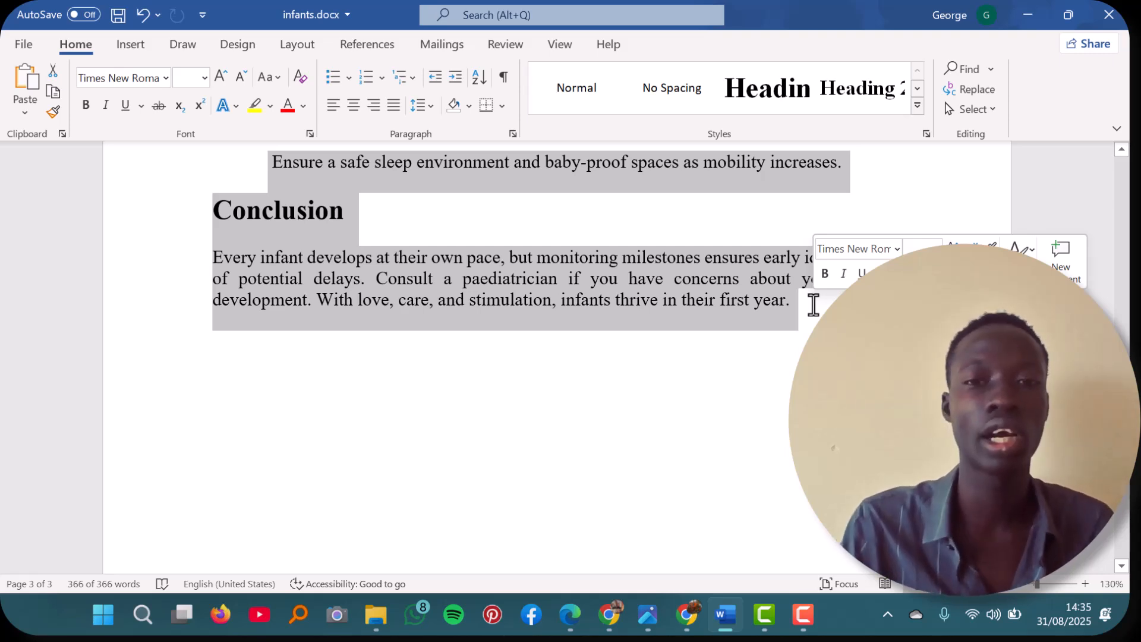
left_click(788, 394)
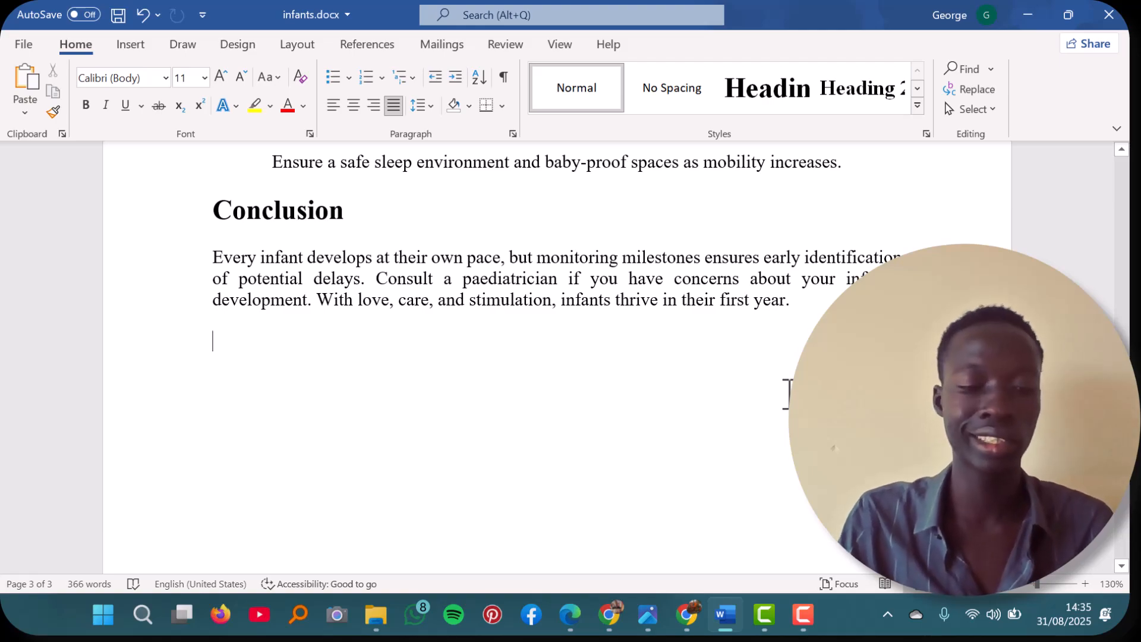
Step: Select all the text in the document and justify it
key("ctrl+a")
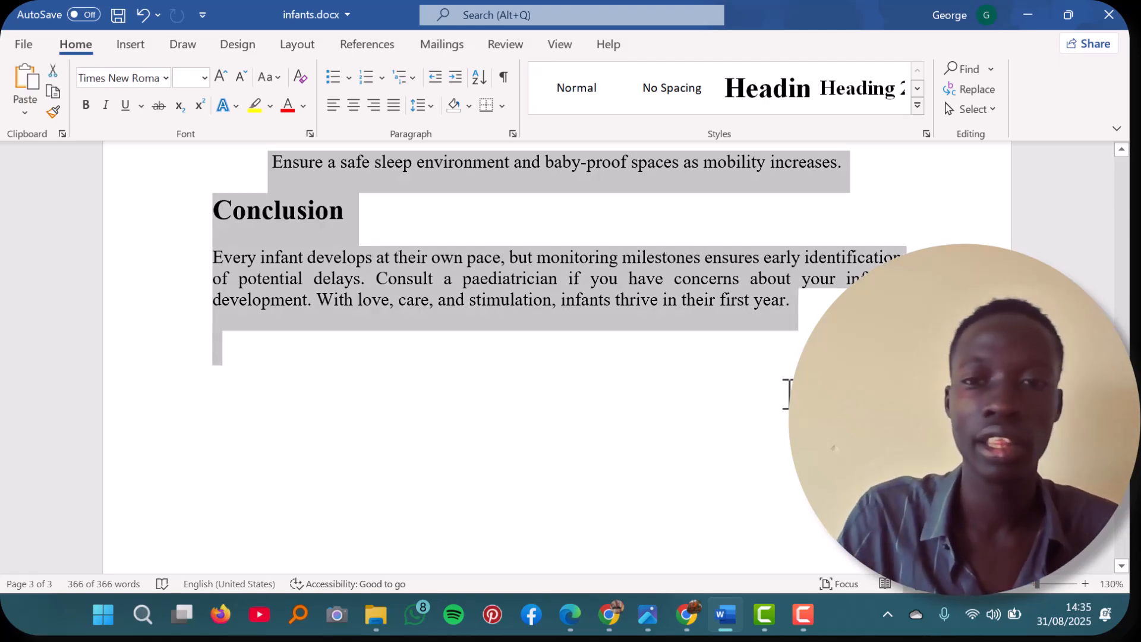
scroll(788, 394, "up", 10)
scroll(788, 394, "up", 15)
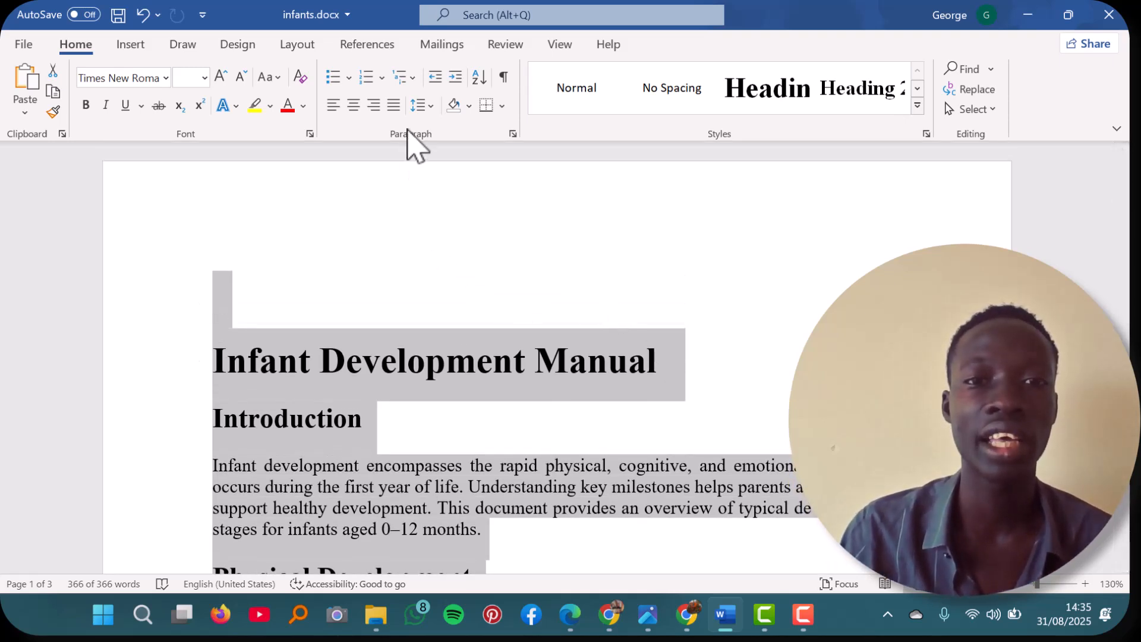
left_click(394, 105)
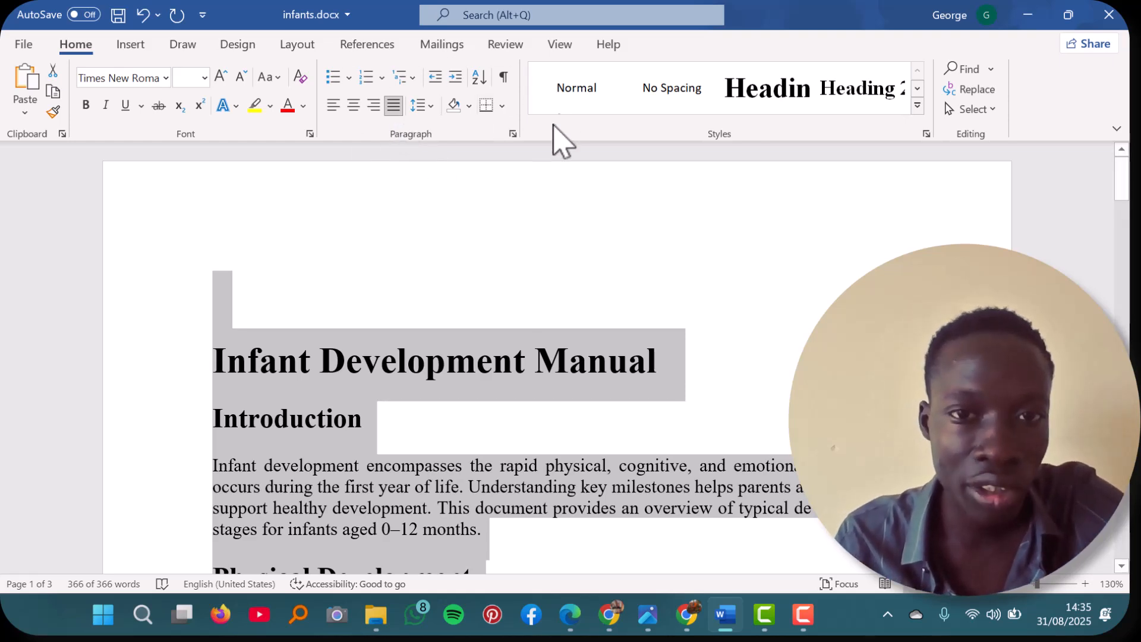
left_click(394, 107)
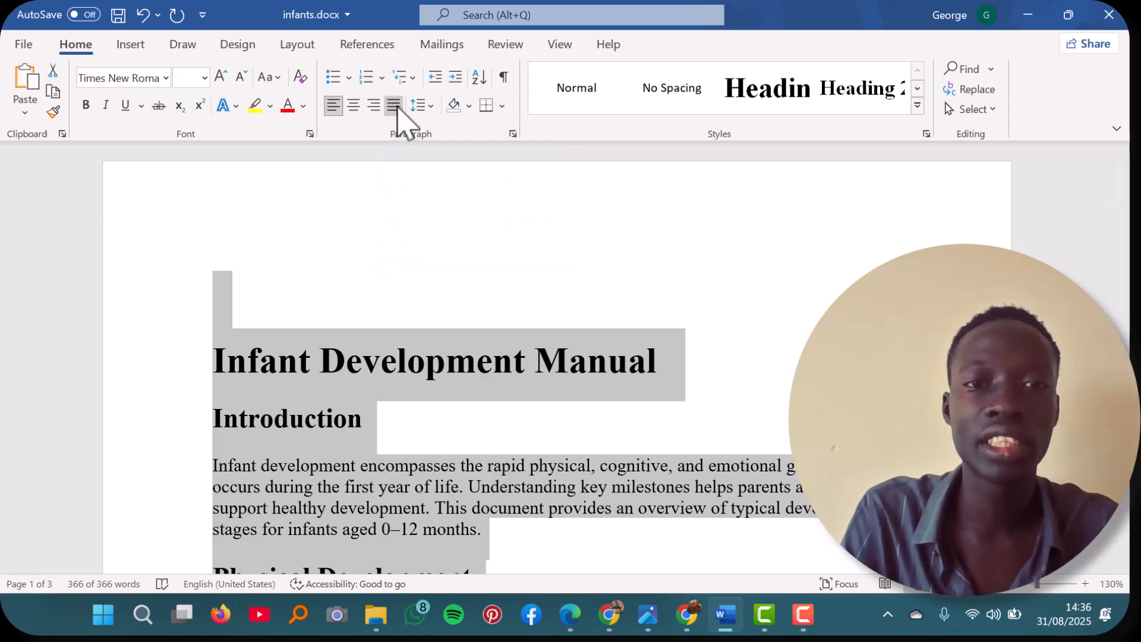
left_click(394, 112)
left_click(374, 295)
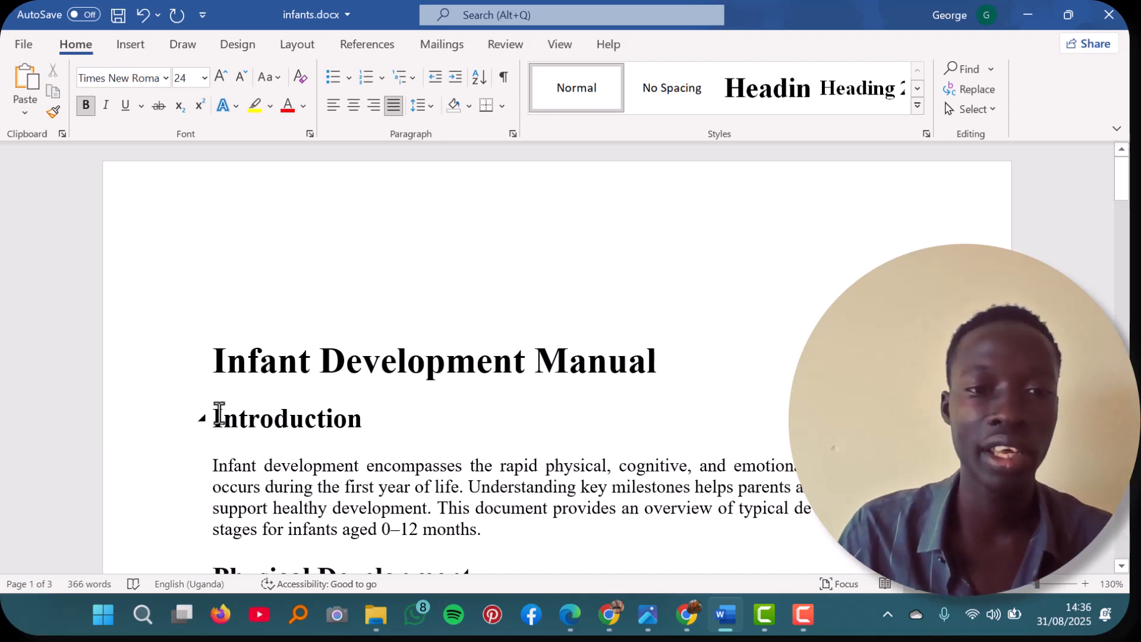
Step: Apply the Heading 1 style to the title "Infant Development Manual" and Heading 2 to "Introduction"
left_click(230, 359)
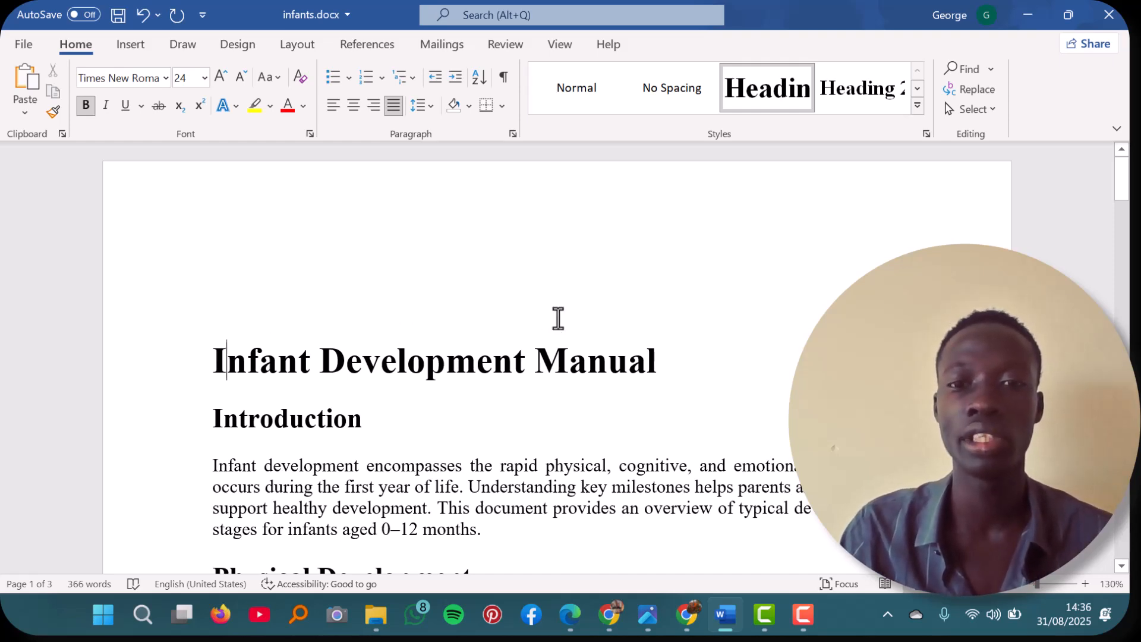
left_click(785, 95)
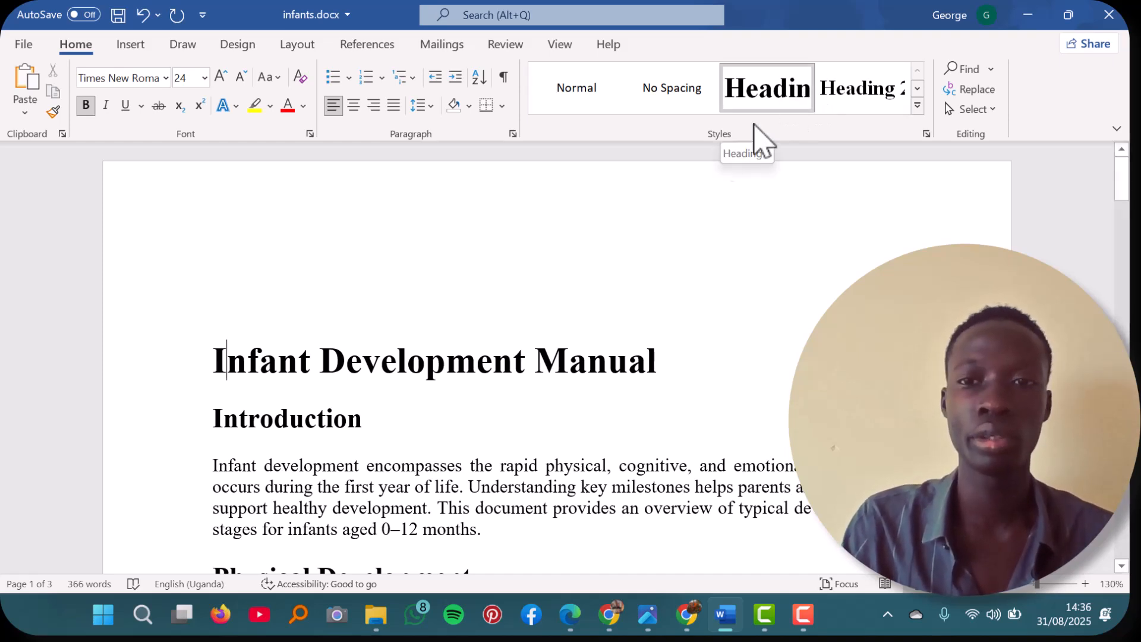
key("Down")
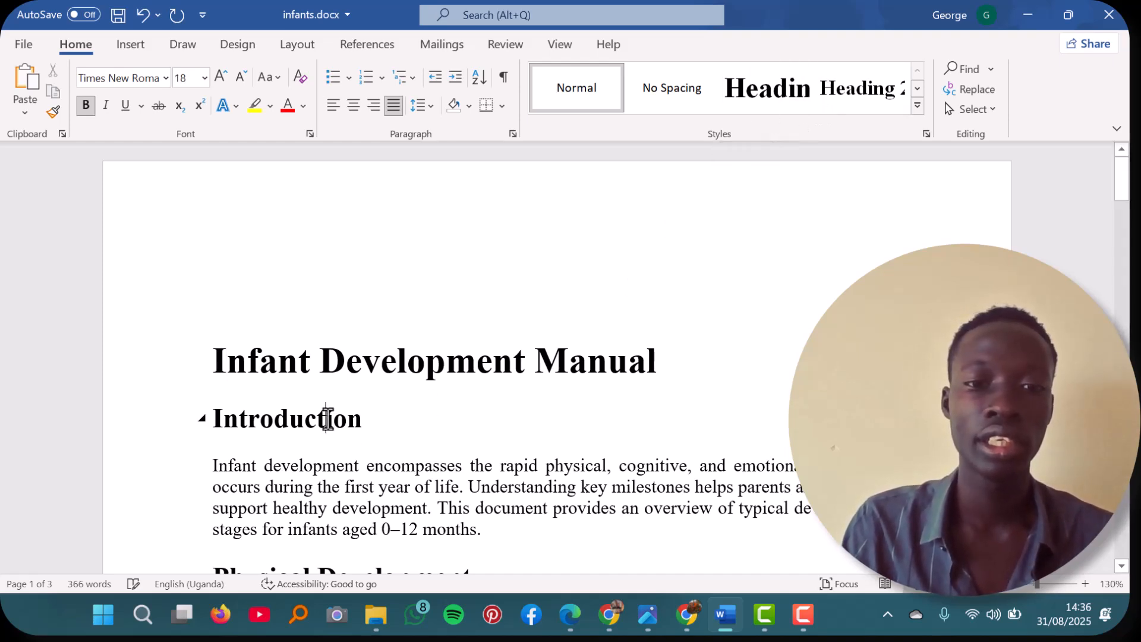
left_click(859, 97)
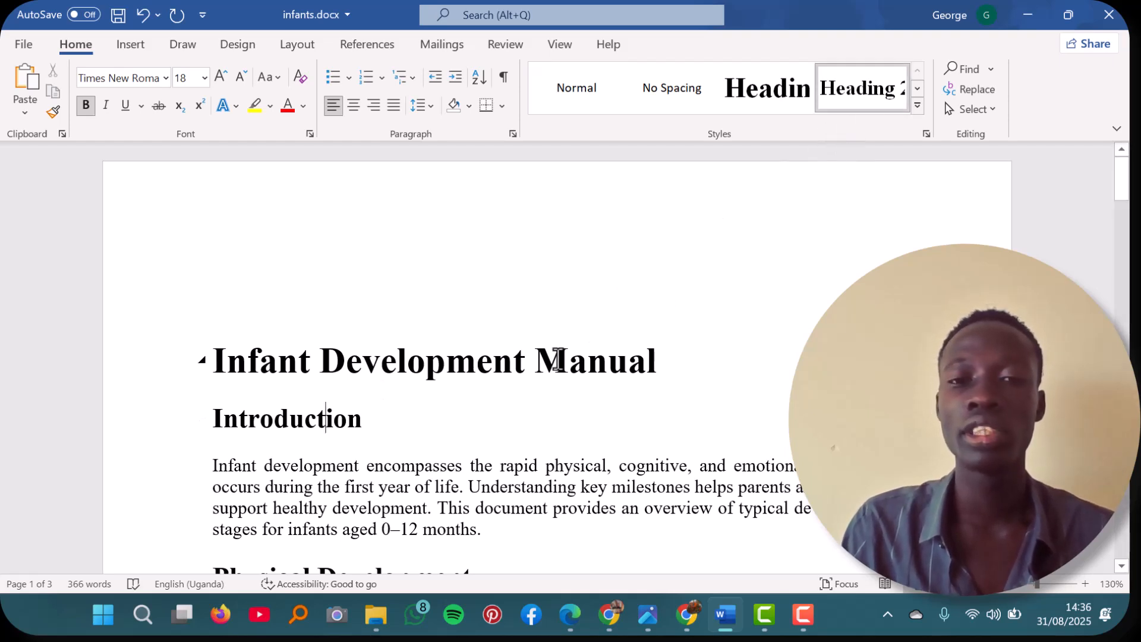
Step: Apply the Heading 2 style to the "Physical Development" section title
scroll(558, 358, "down", 1)
scroll(558, 358, "down", 2)
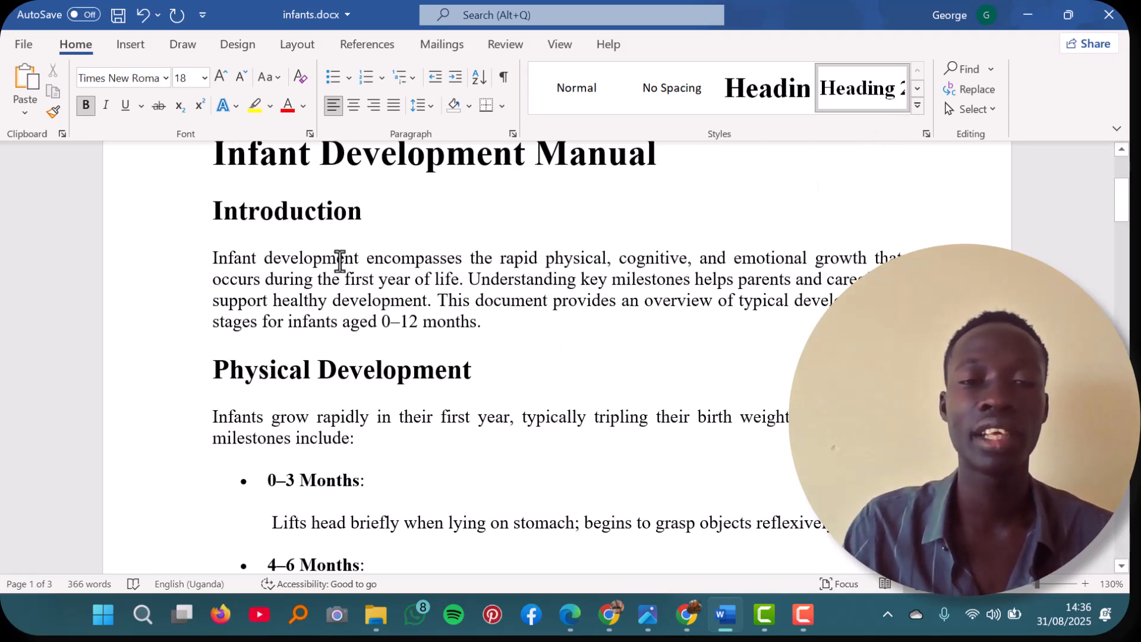
left_click(326, 369)
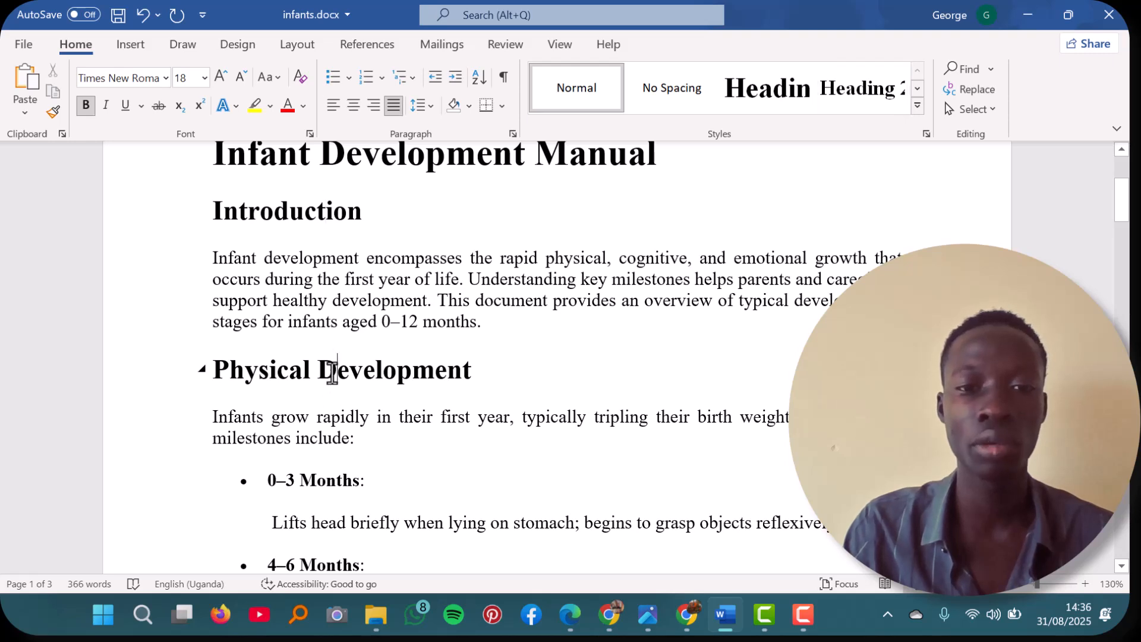
left_click(890, 107)
Step: Apply the Heading 3 style to the "0–3 Months" and "4–6 Months" items under Physical Development
scroll(555, 348, "down", 3)
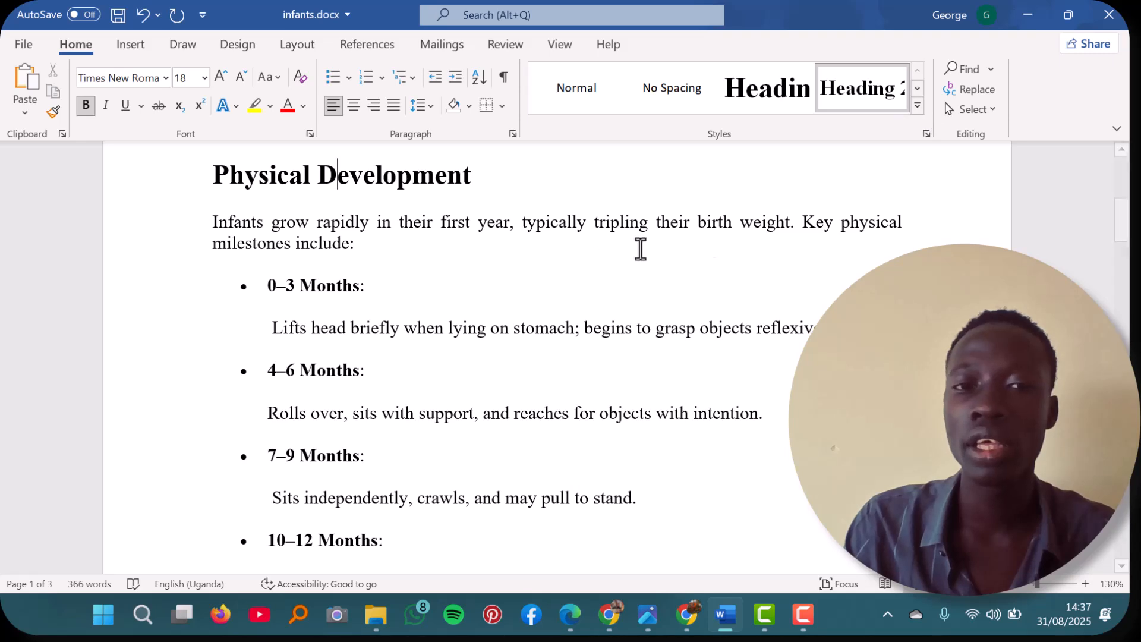
left_click(331, 279)
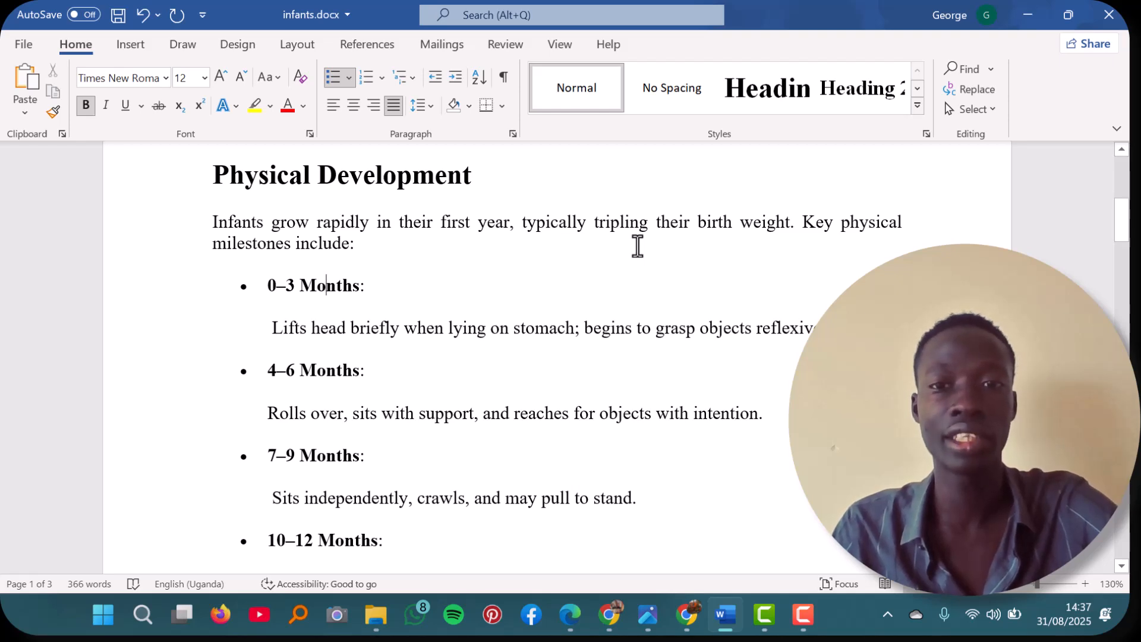
left_click(918, 90)
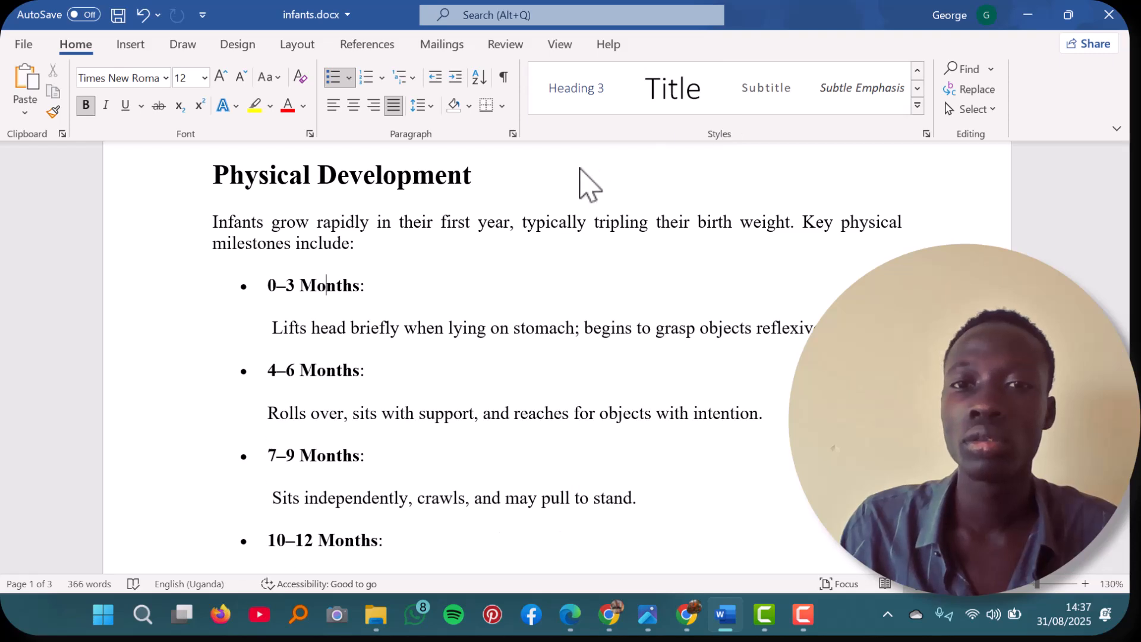
left_click(573, 94)
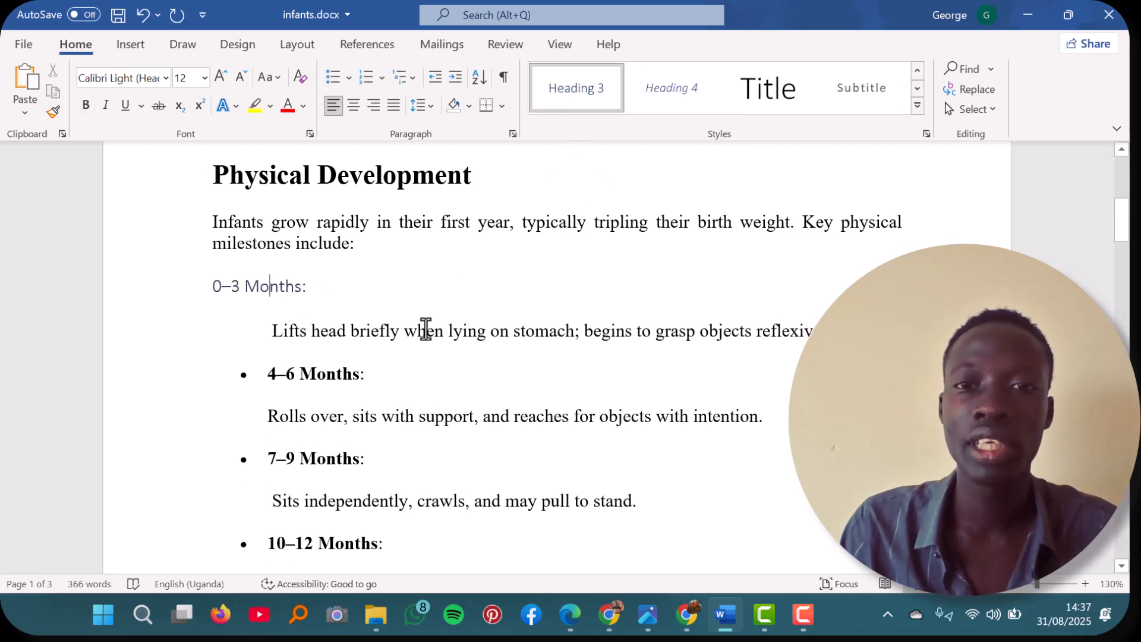
left_click(336, 375)
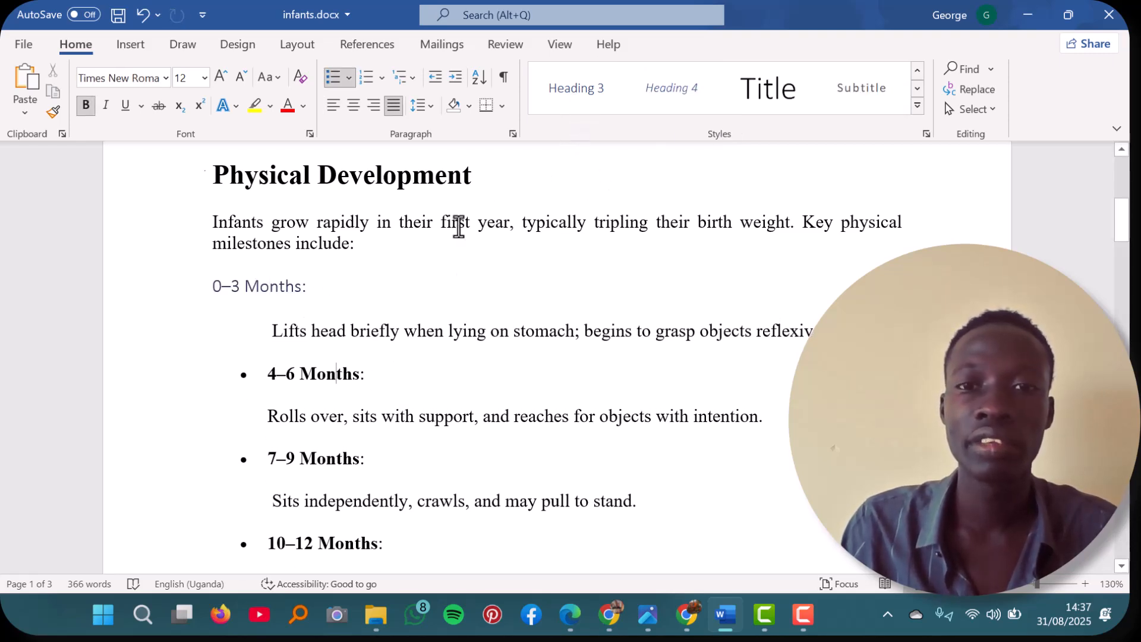
left_click(591, 102)
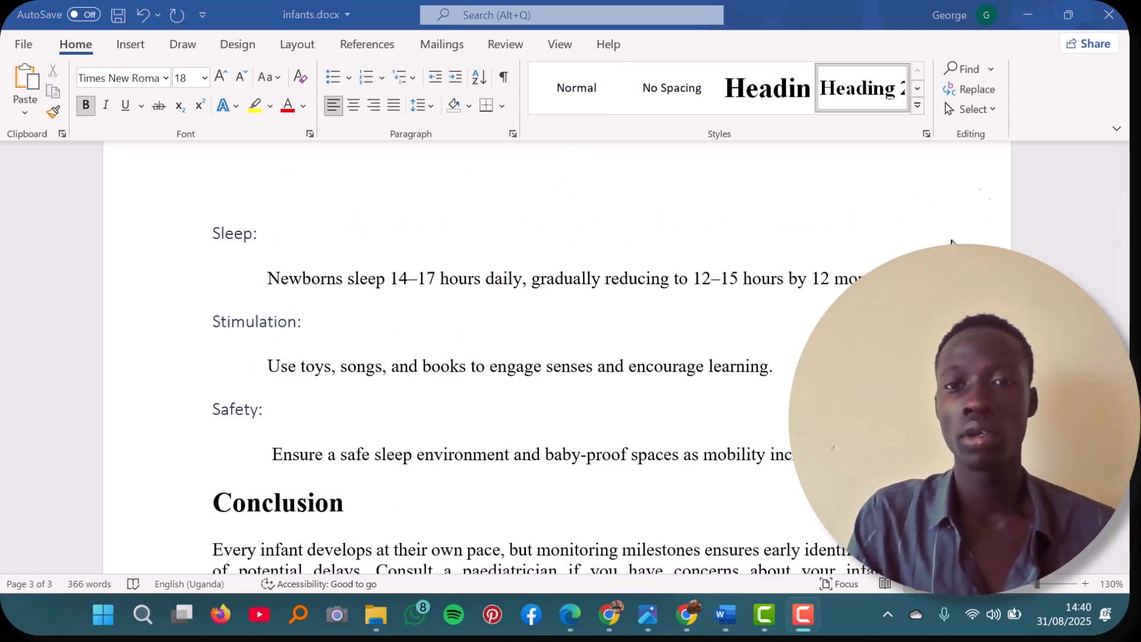
Step: Review the heading styles applied throughout the document, from the Conclusion back up to the title
scroll(759, 387, "down", 1)
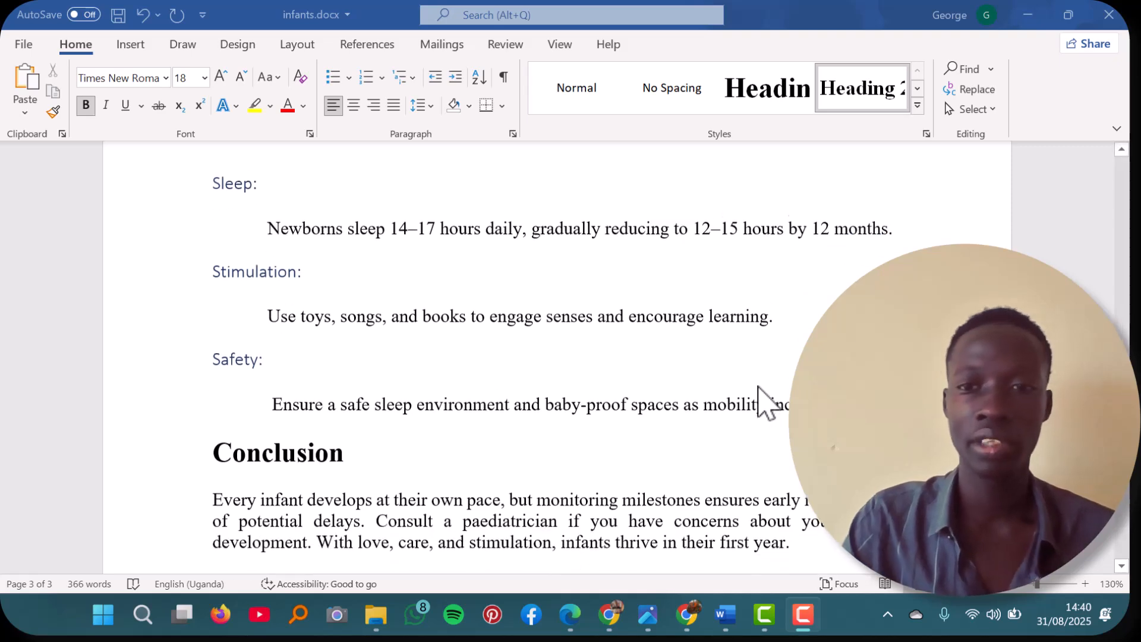
scroll(759, 387, "up", 3)
scroll(759, 387, "up", 8)
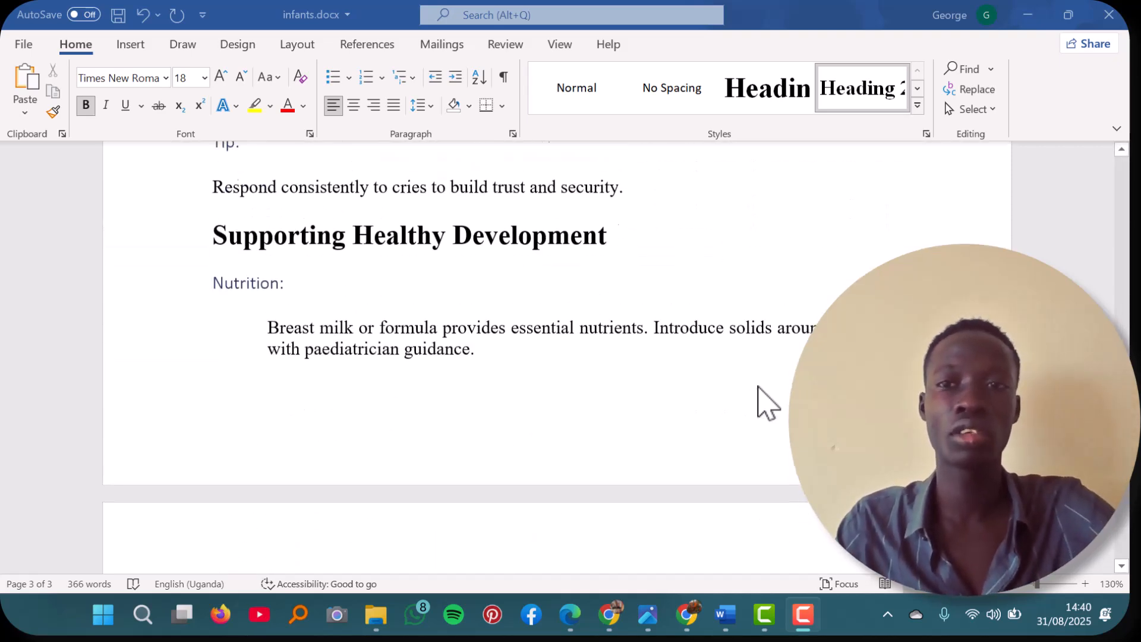
scroll(759, 387, "up", 8)
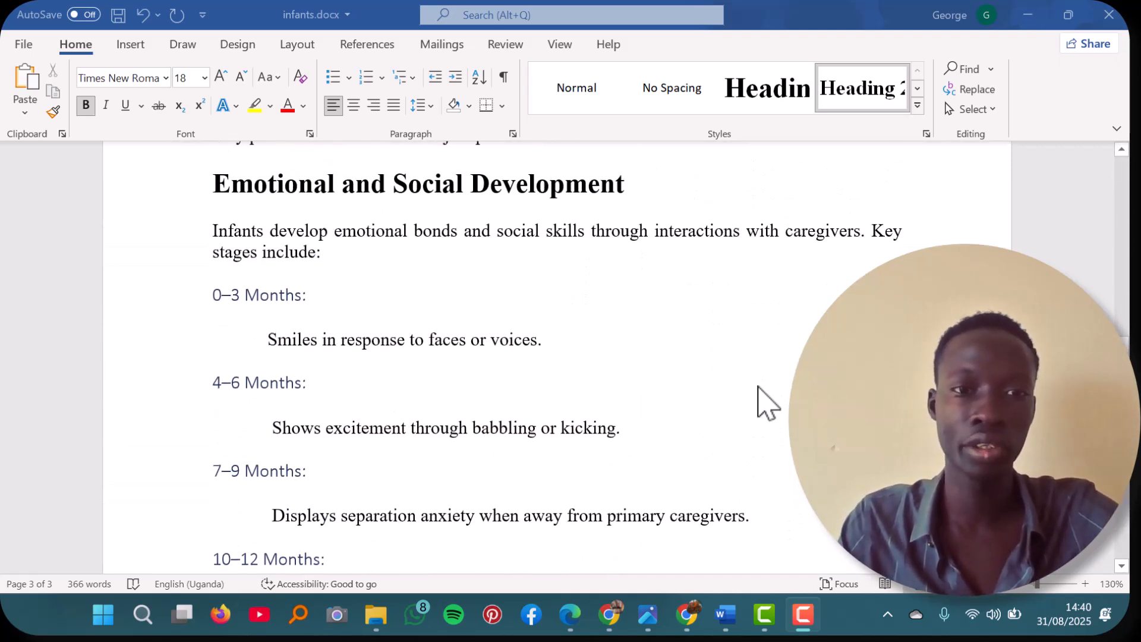
scroll(759, 387, "up", 3)
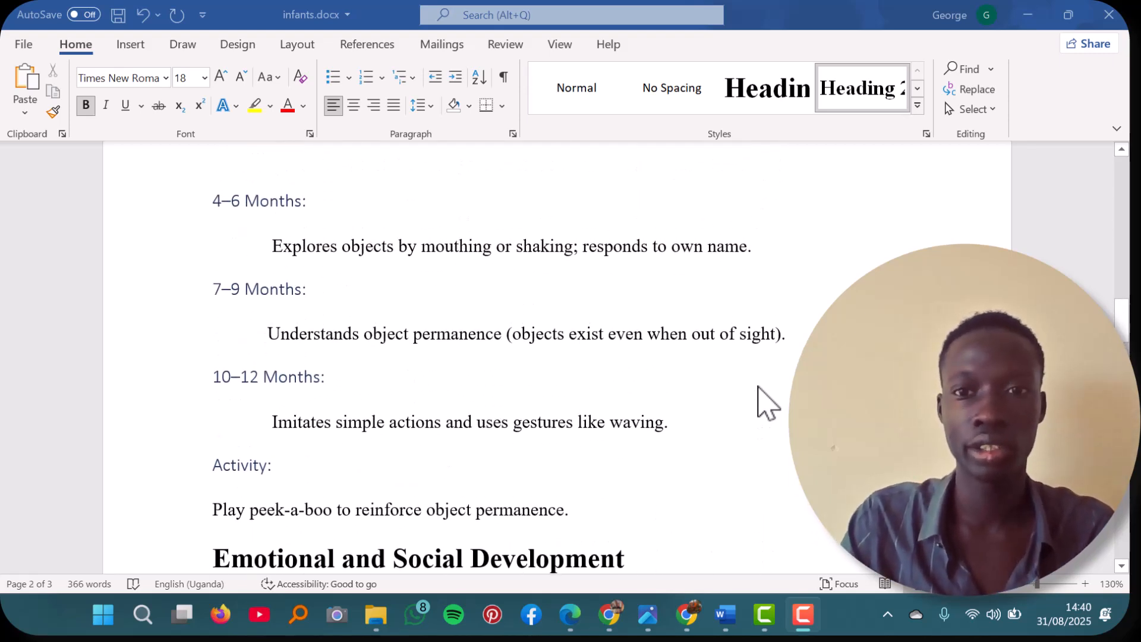
scroll(759, 387, "up", 8)
scroll(759, 387, "up", 10)
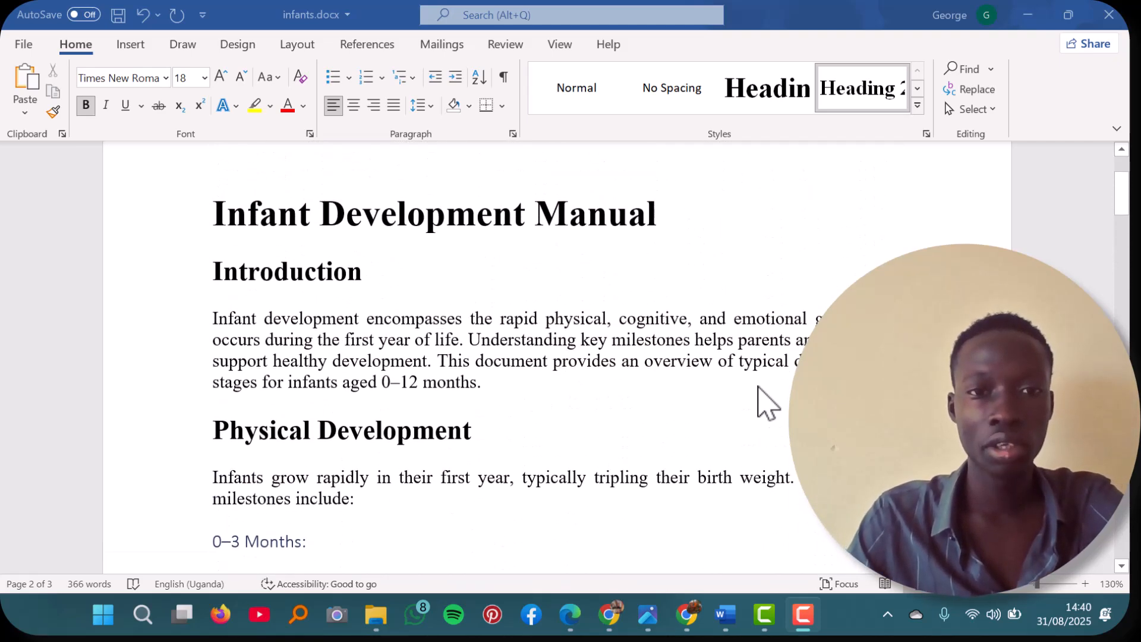
scroll(759, 386, "up", 3)
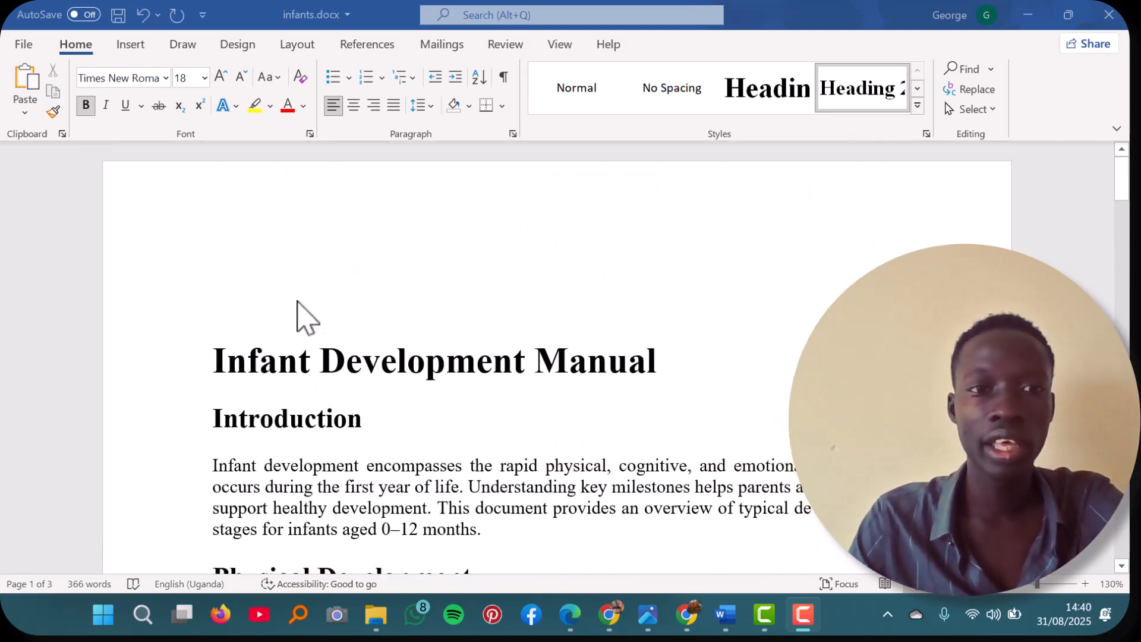
Step: Insert a blank page before the "Infant Development Manual" title
left_click(213, 360)
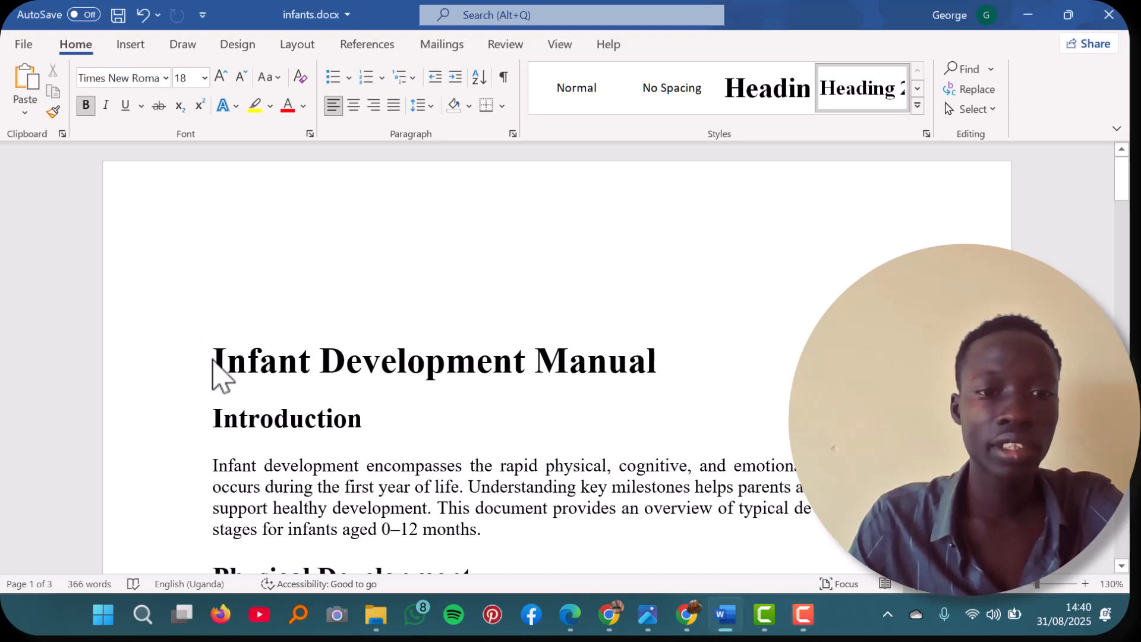
left_click(212, 359)
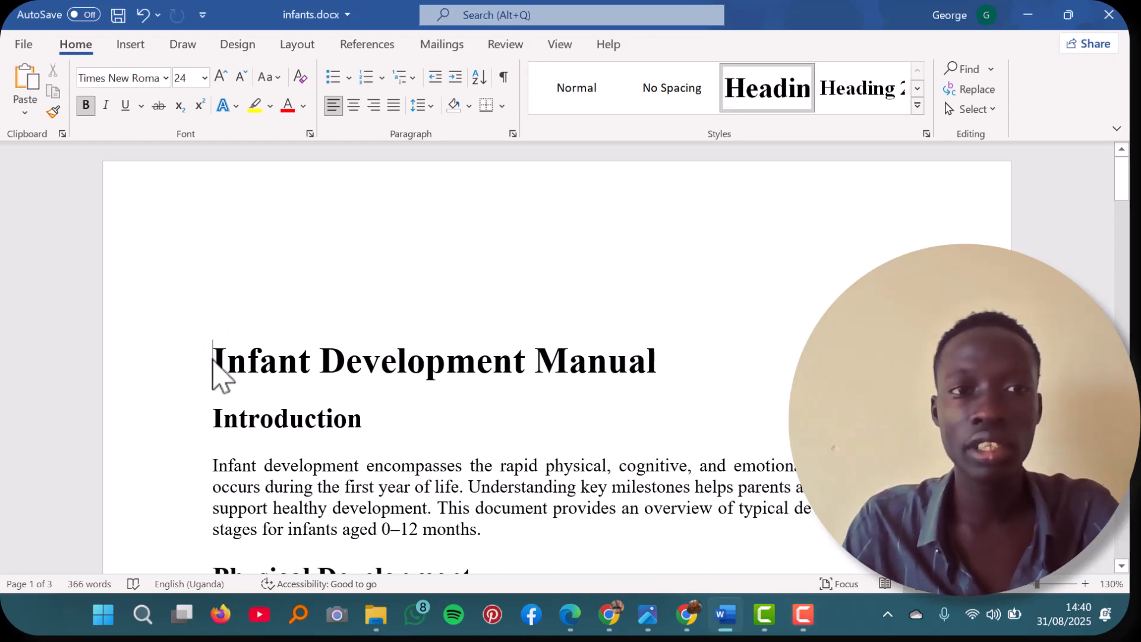
left_click(130, 45)
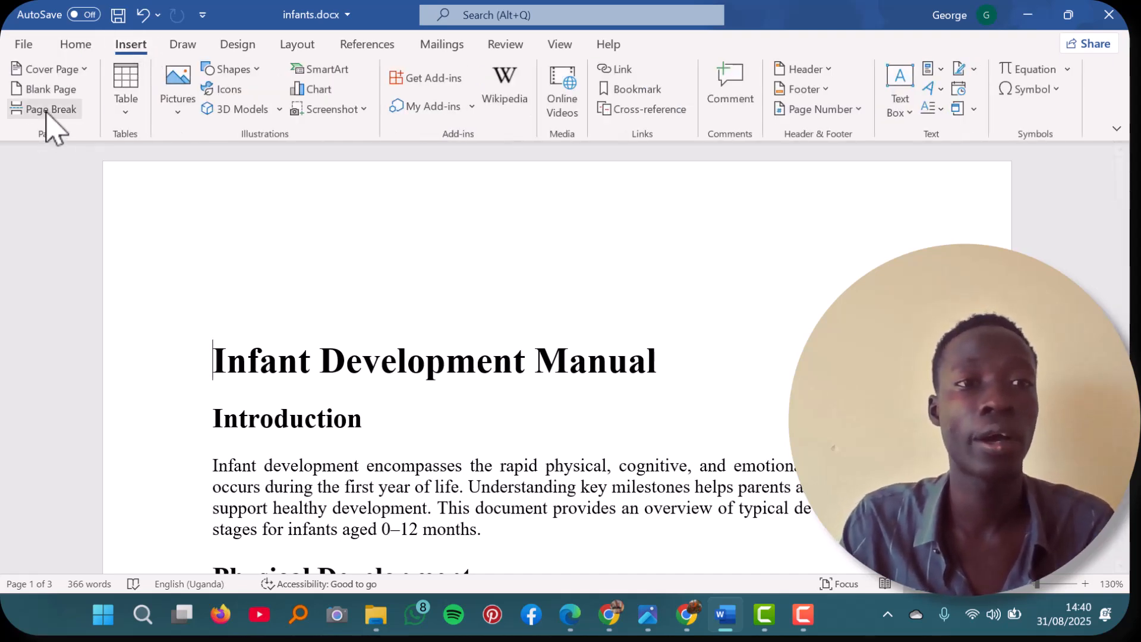
left_click(70, 92)
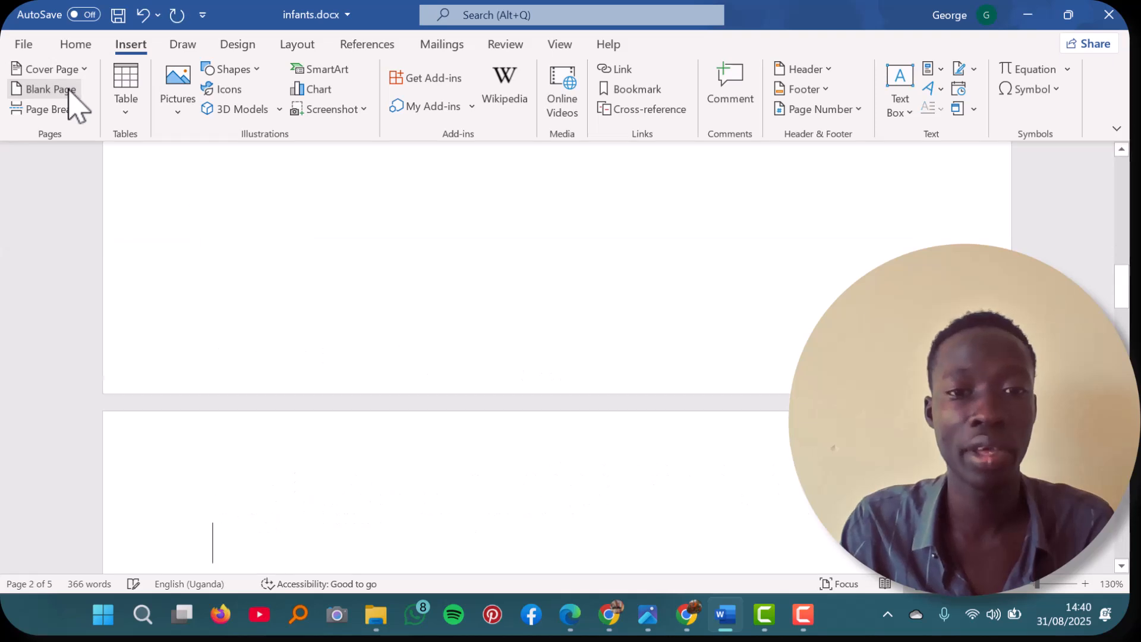
Step: Check the blank pages before the title and show thumbnails of the document's pages for navigation
scroll(452, 296, "up", 5)
scroll(452, 295, "down", 10)
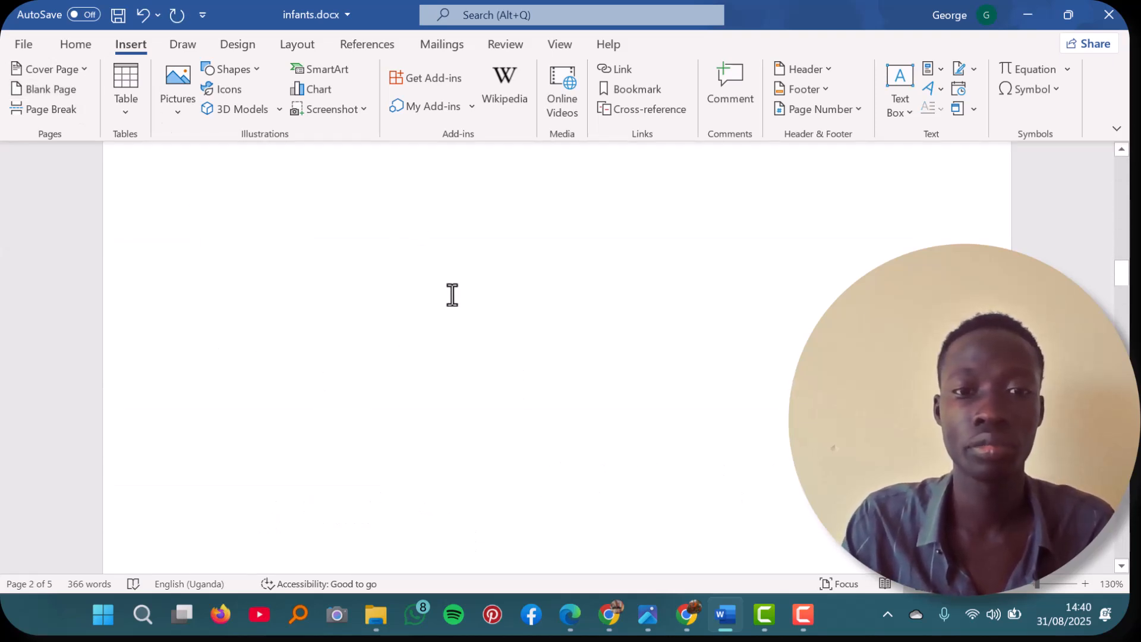
scroll(451, 295, "up", 10)
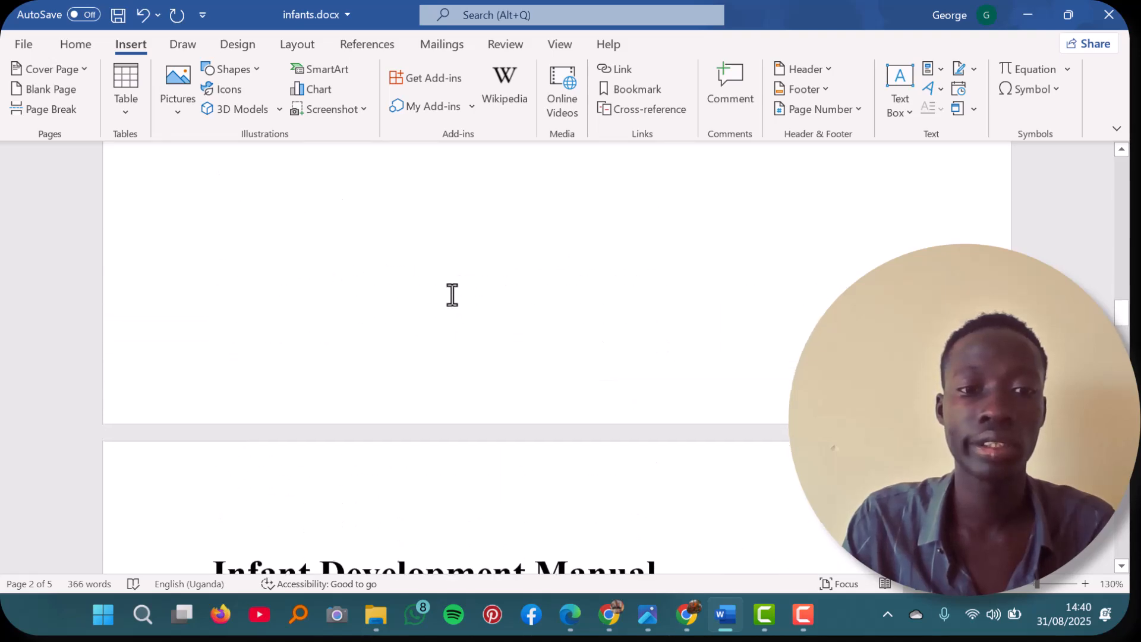
scroll(452, 295, "up", 8)
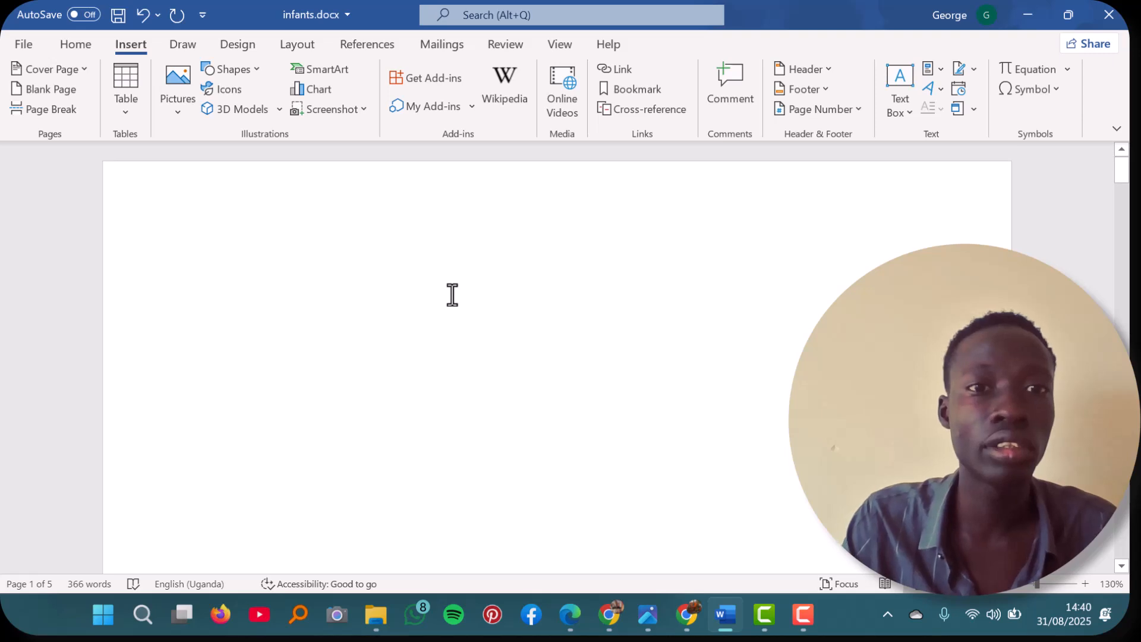
left_click(365, 46)
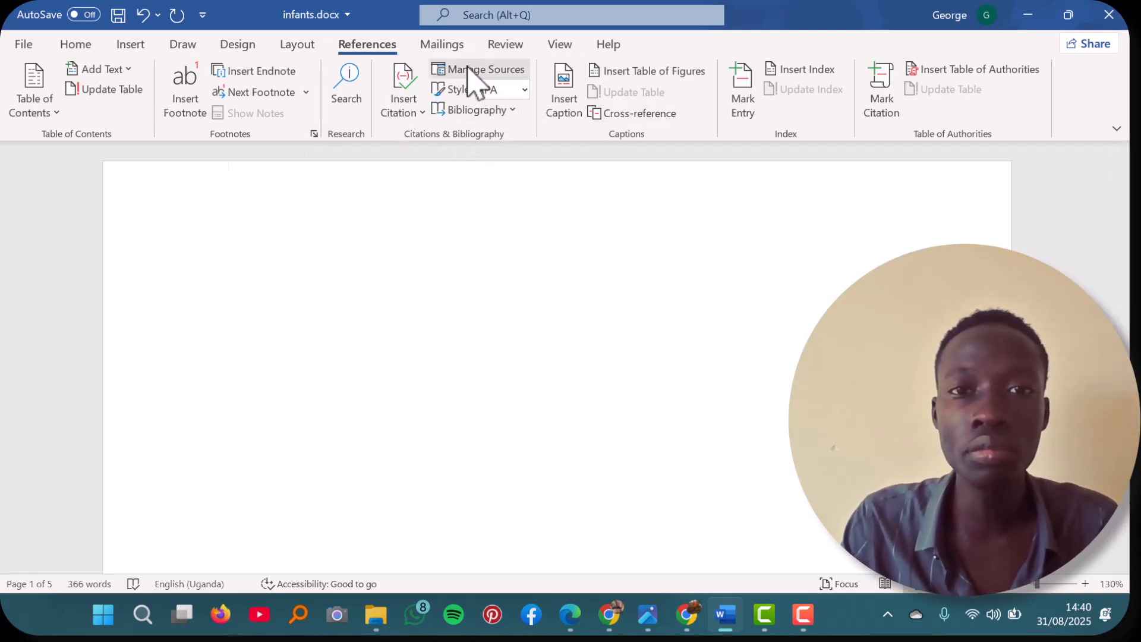
left_click(558, 45)
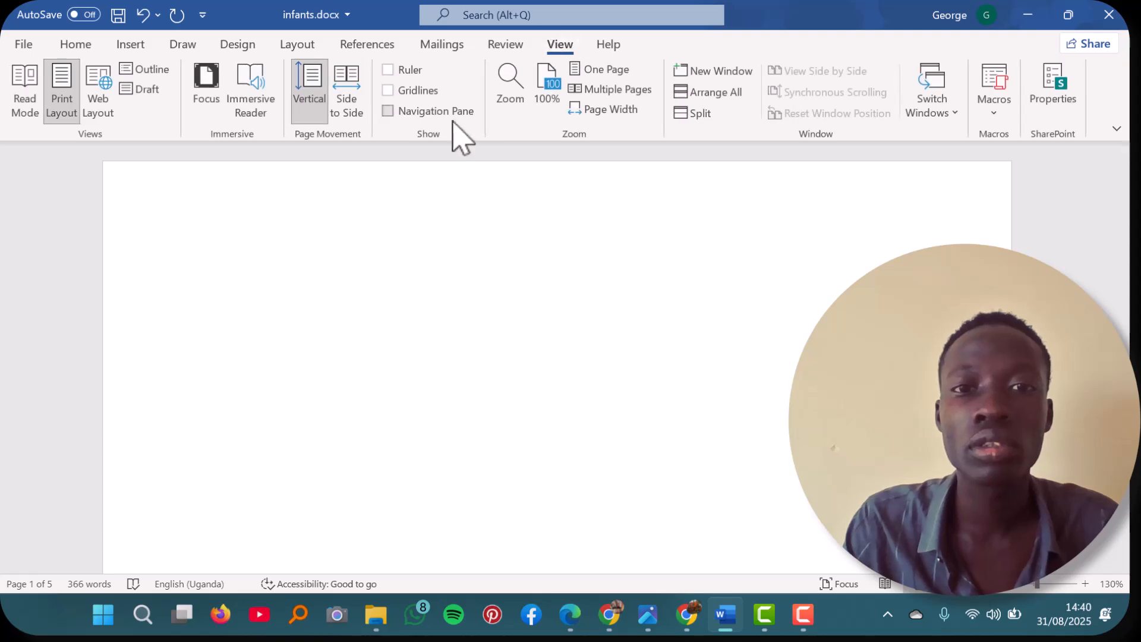
left_click(389, 112)
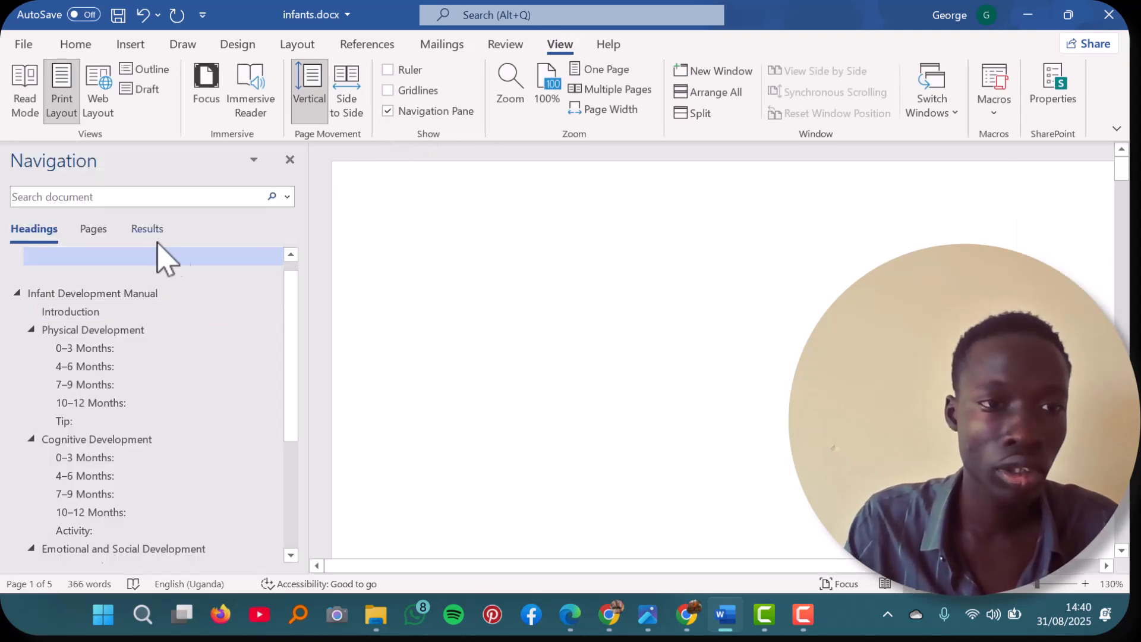
left_click(102, 231)
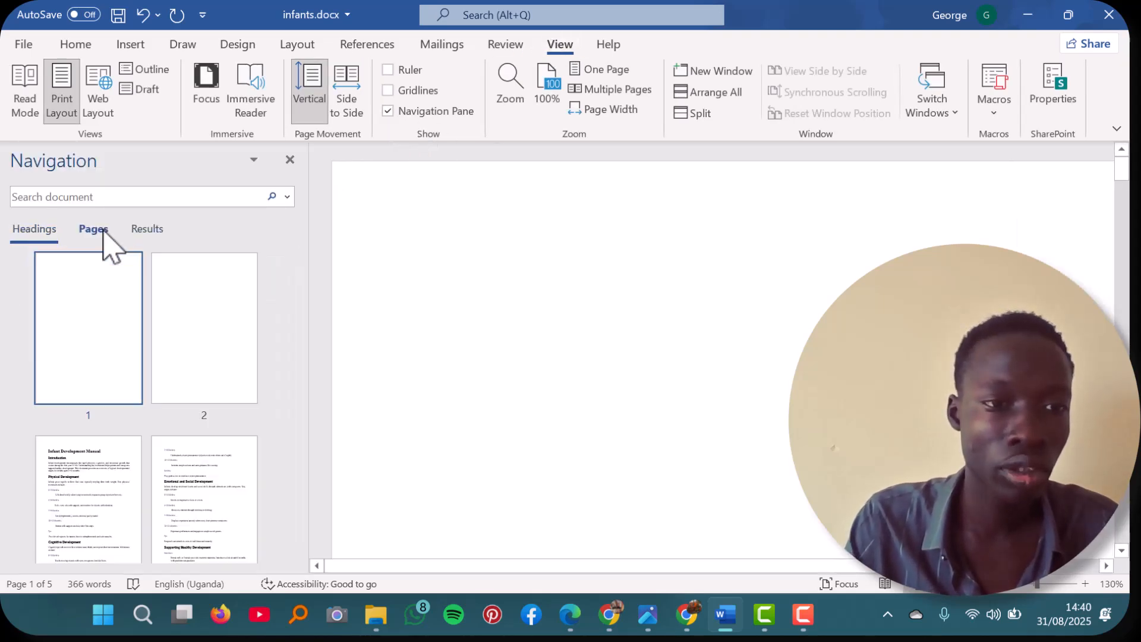
Step: Delete the extra blank second page so the title follows page 1, and hide the page thumbnails
left_click(89, 334)
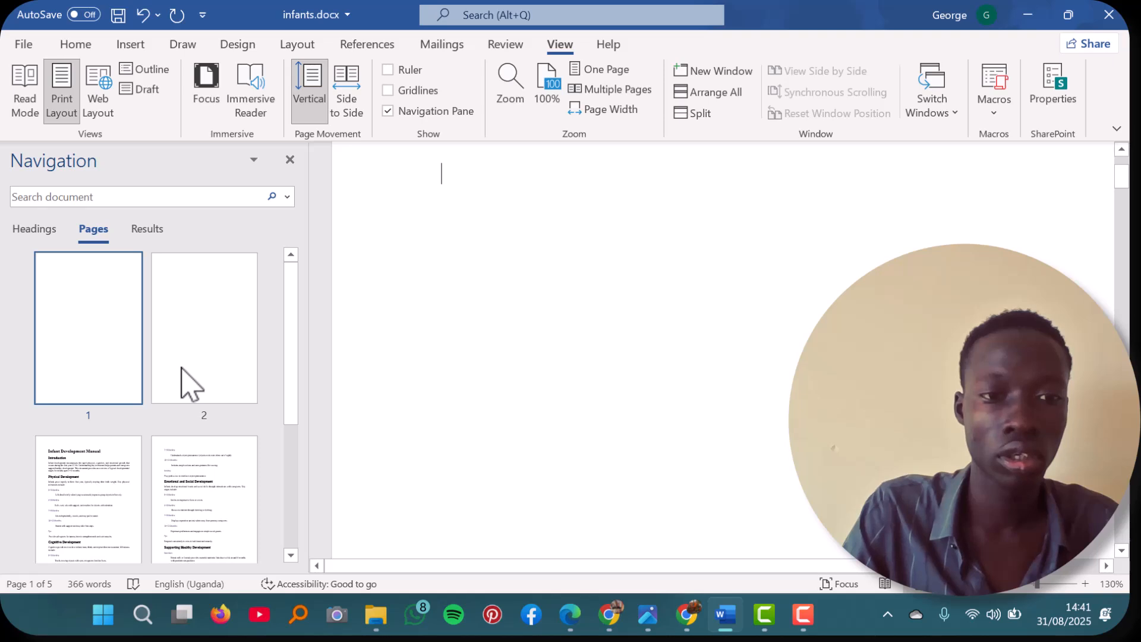
left_click(189, 385)
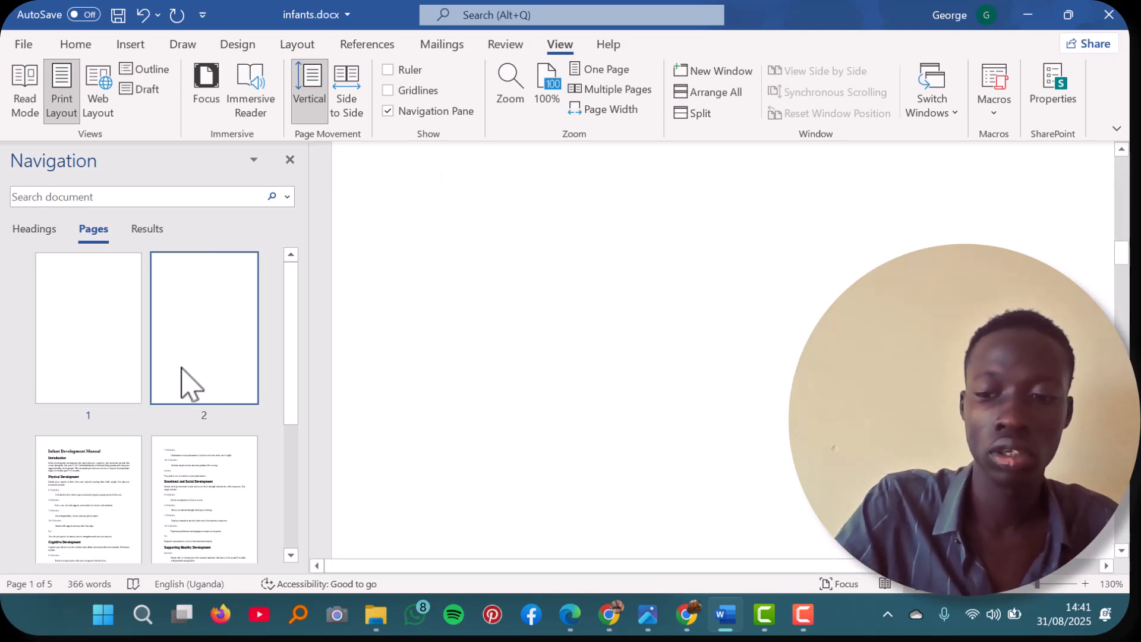
left_click(199, 341)
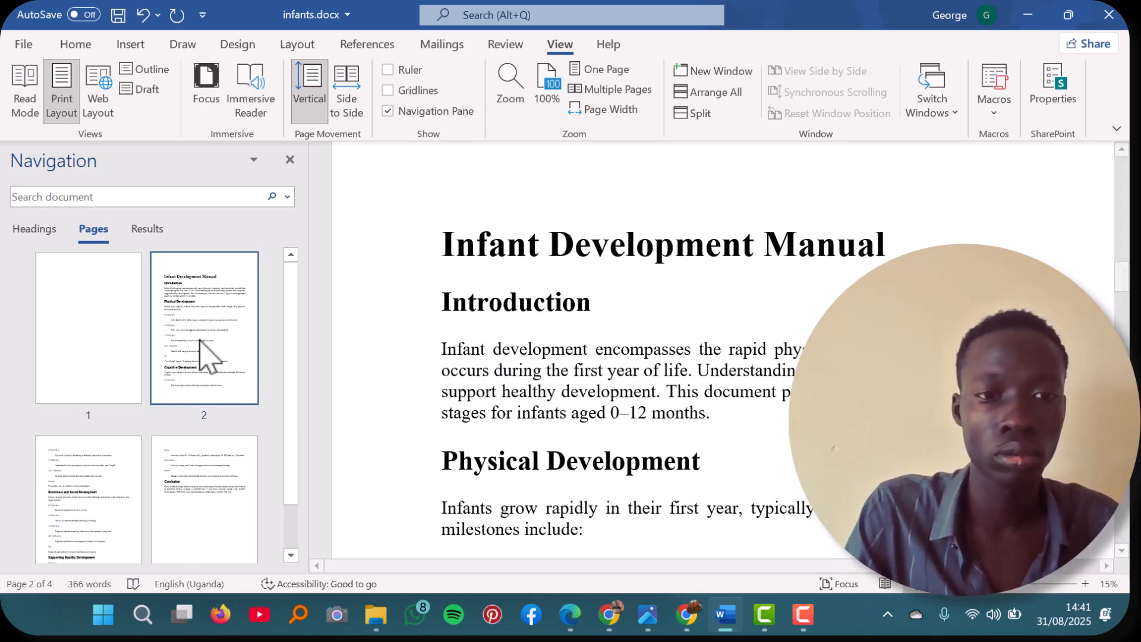
left_click(291, 159)
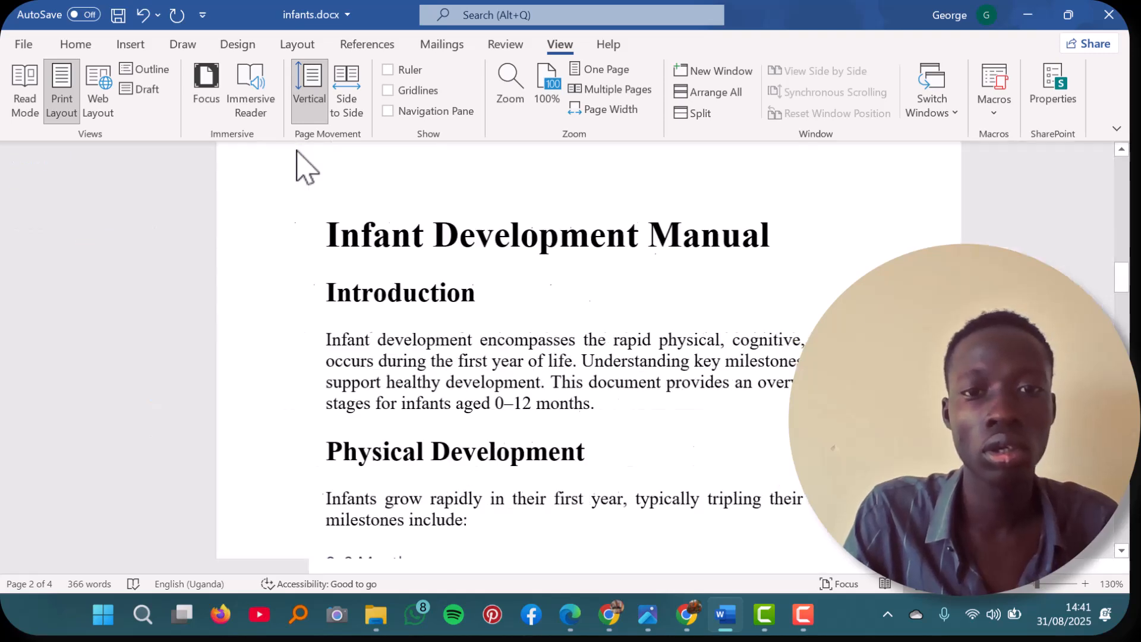
Step: Insert an Automatic Table 1 table of contents on the blank first page
scroll(389, 323, "down", 2)
scroll(389, 323, "up", 20)
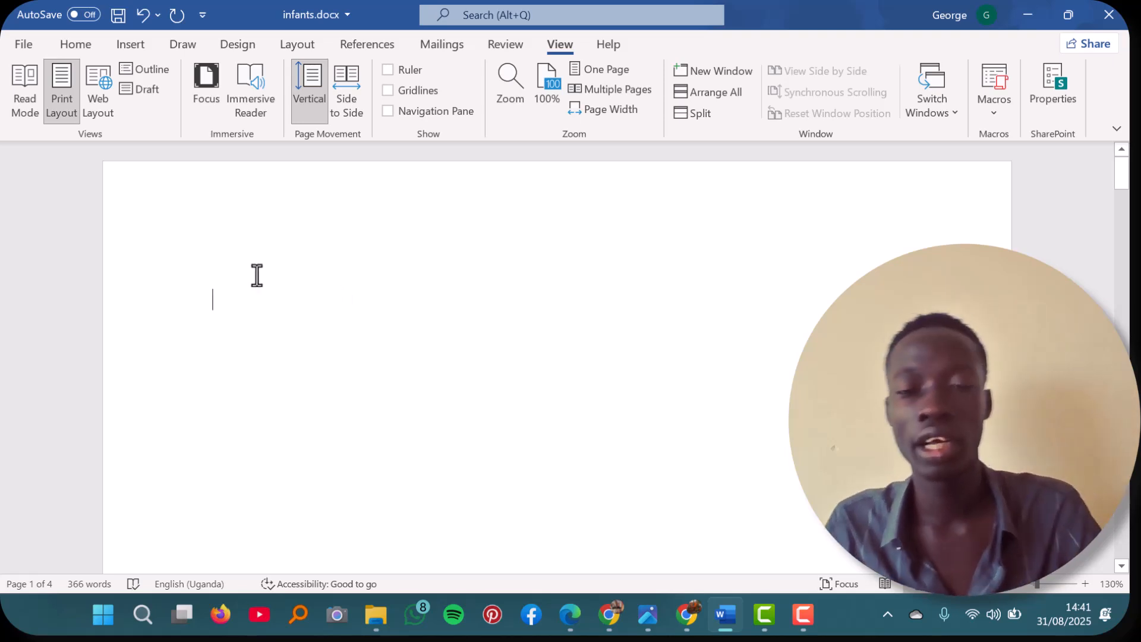
left_click(86, 43)
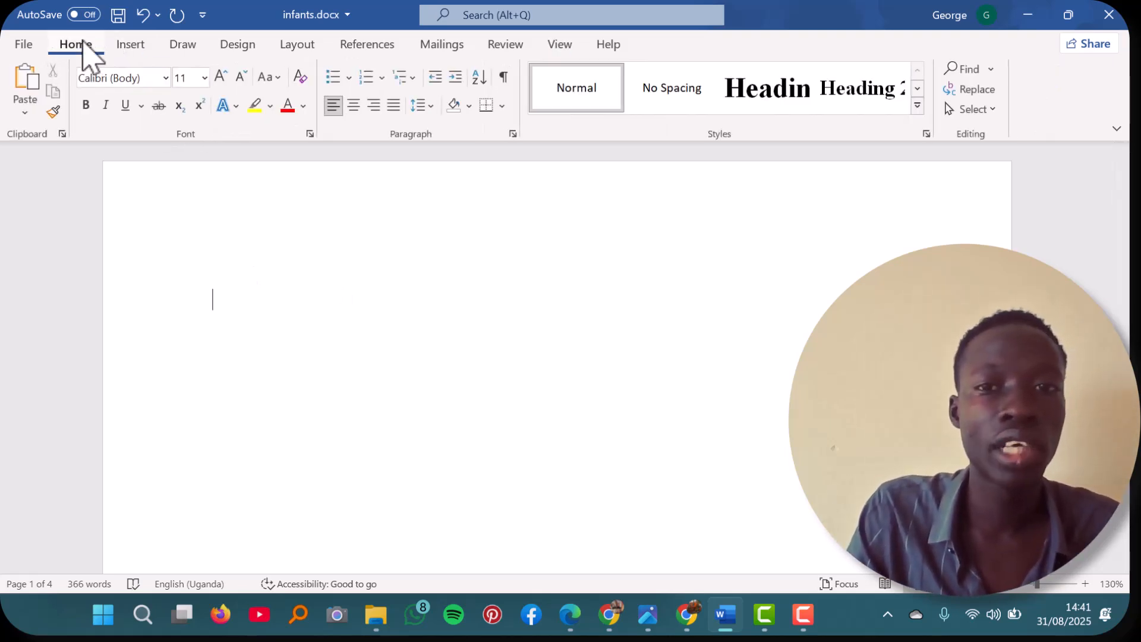
left_click(362, 46)
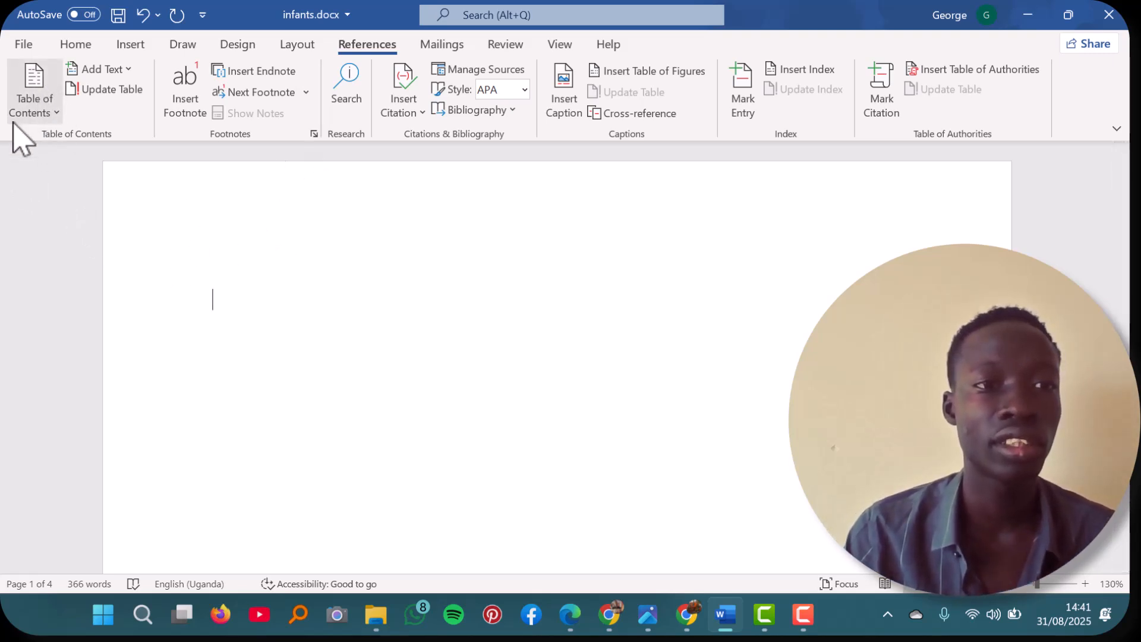
left_click(49, 104)
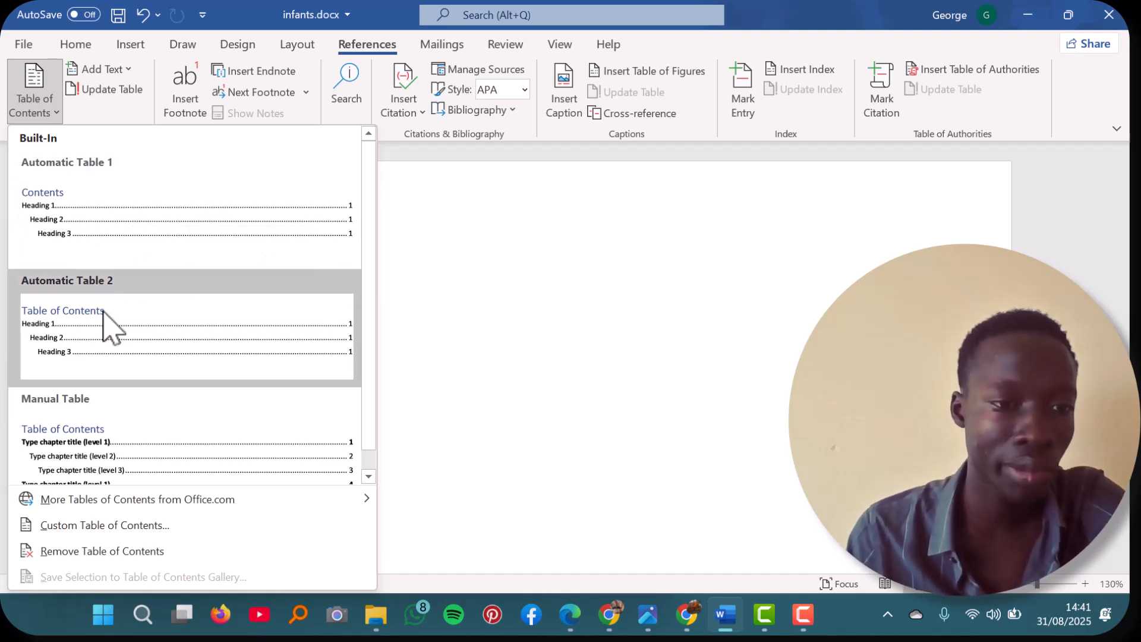
scroll(67, 438, "down", 1)
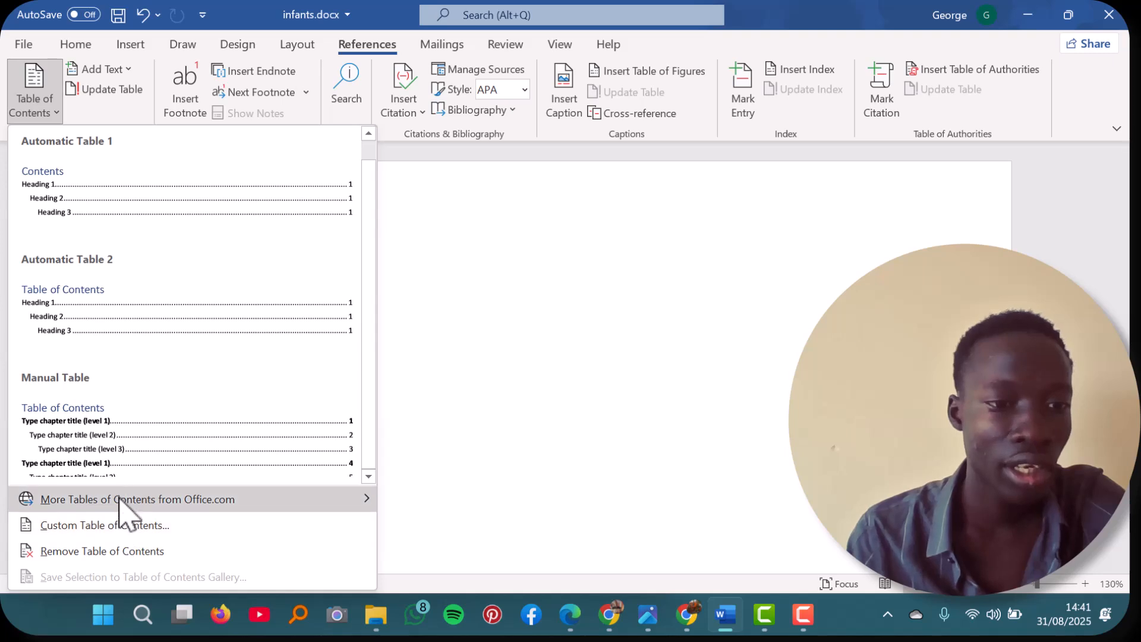
left_click(108, 239)
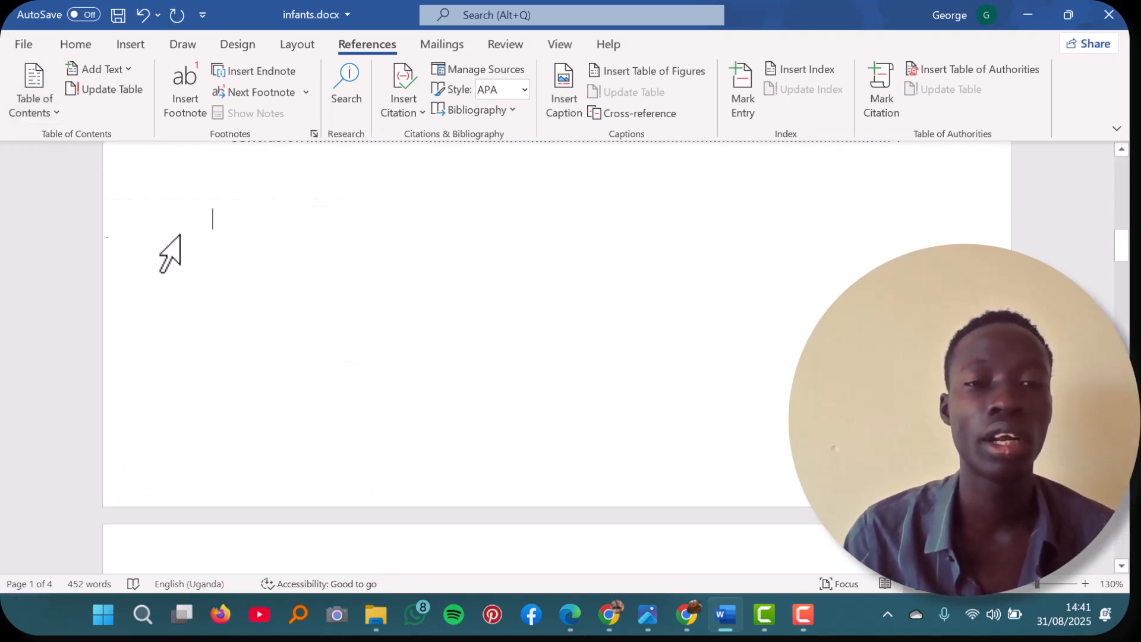
Step: Examine the inserted table of contents, checking its heading levels and page numbers from the title entry to the Conclusion
scroll(381, 235, "up", 10)
scroll(380, 235, "up", 5)
scroll(380, 235, "up", 2)
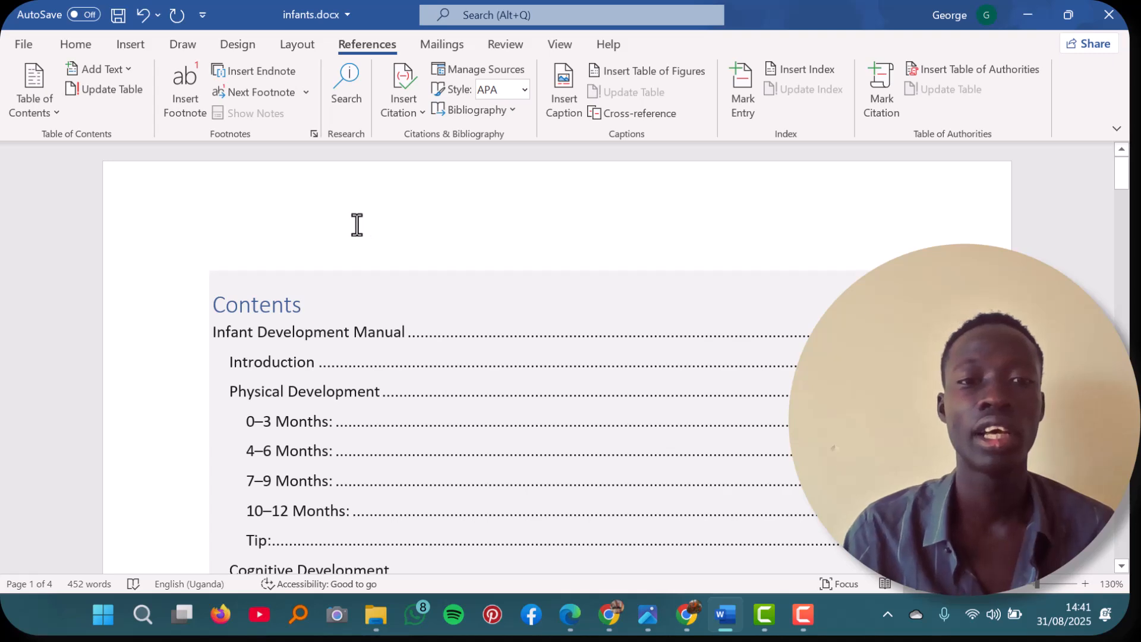
left_click(356, 225)
scroll(412, 327, "down", 2)
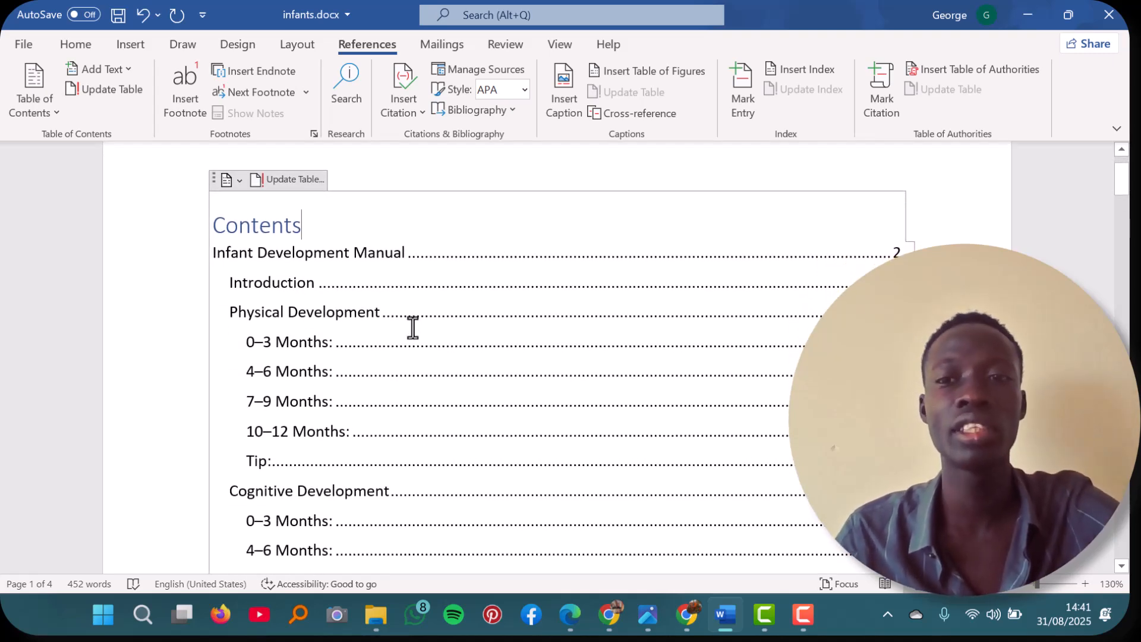
scroll(411, 299, "down", 4)
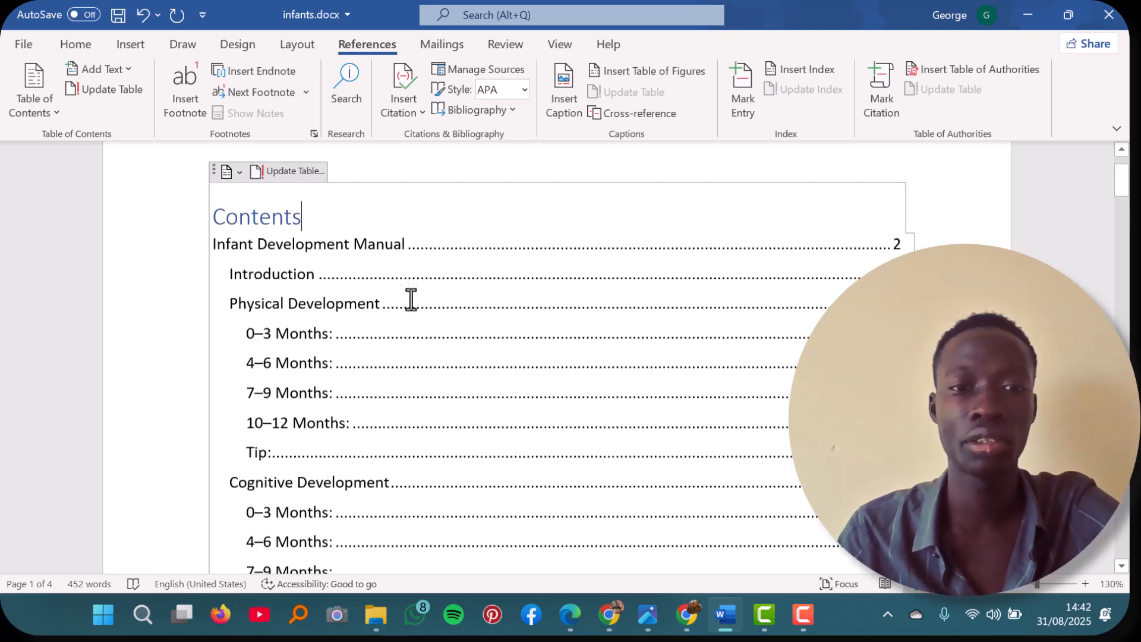
scroll(411, 299, "down", 8)
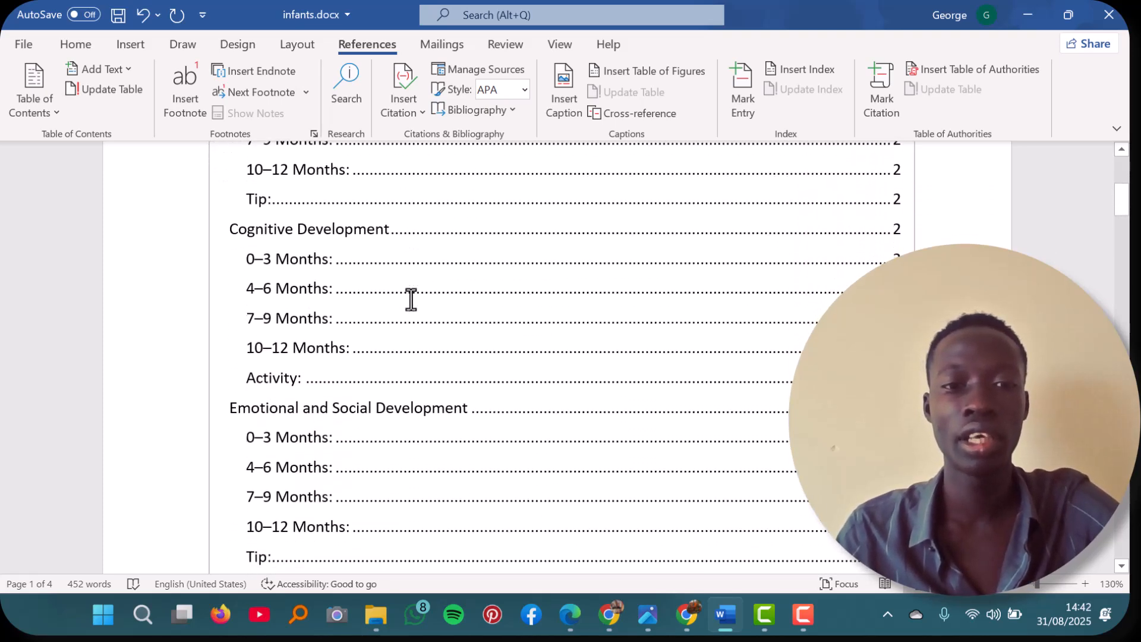
scroll(411, 299, "down", 4)
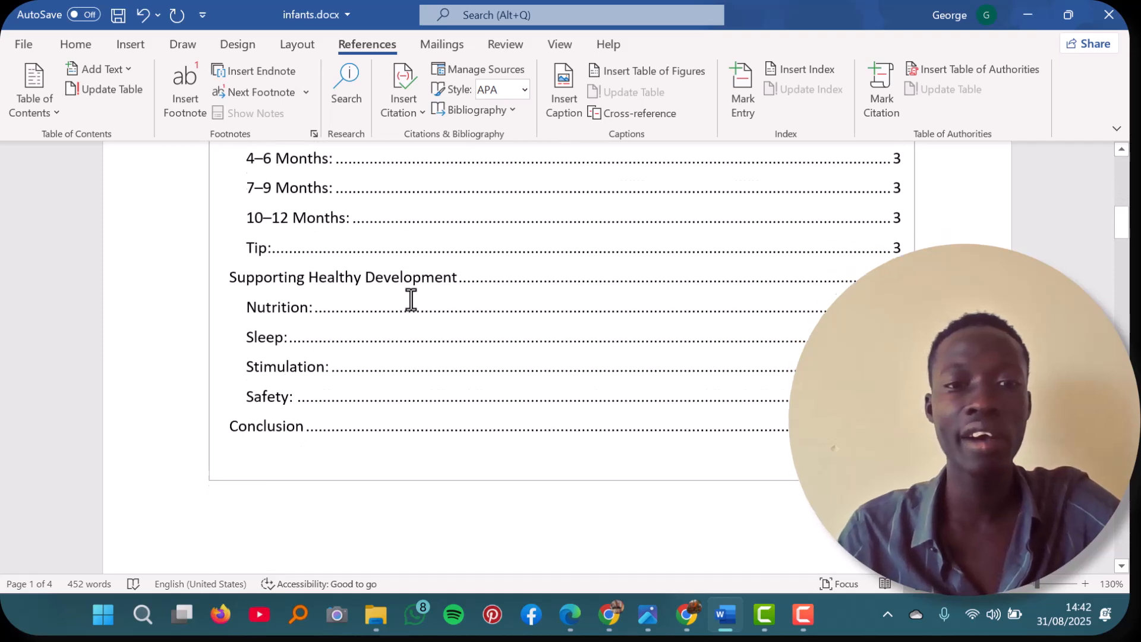
scroll(412, 299, "up", 13)
scroll(411, 299, "up", 5)
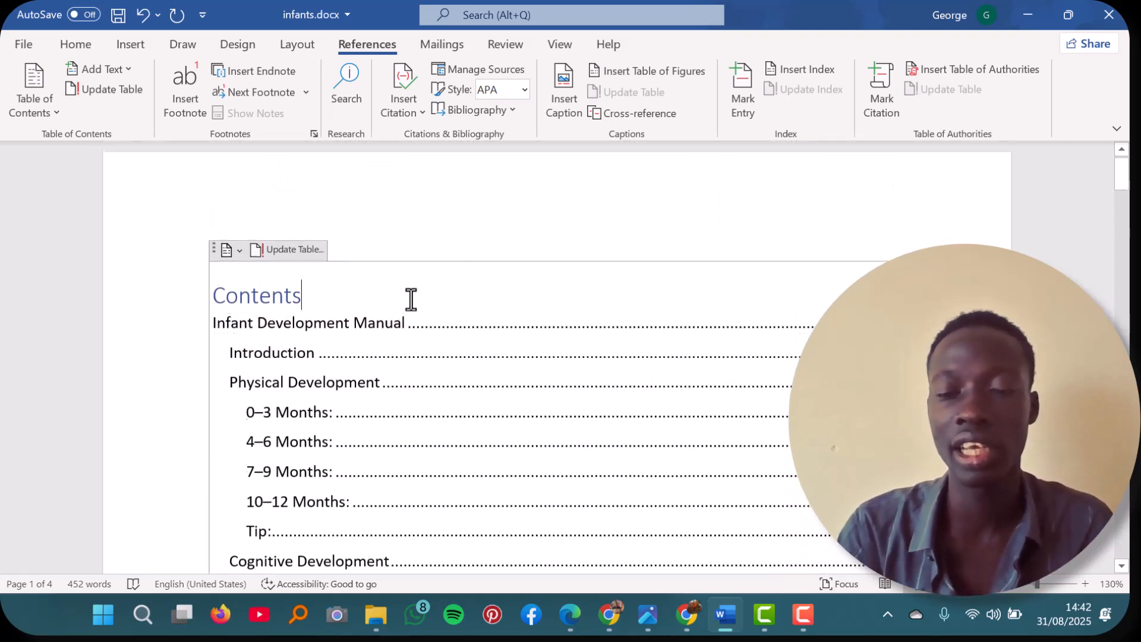
scroll(411, 299, "down", 1)
scroll(411, 299, "down", 2)
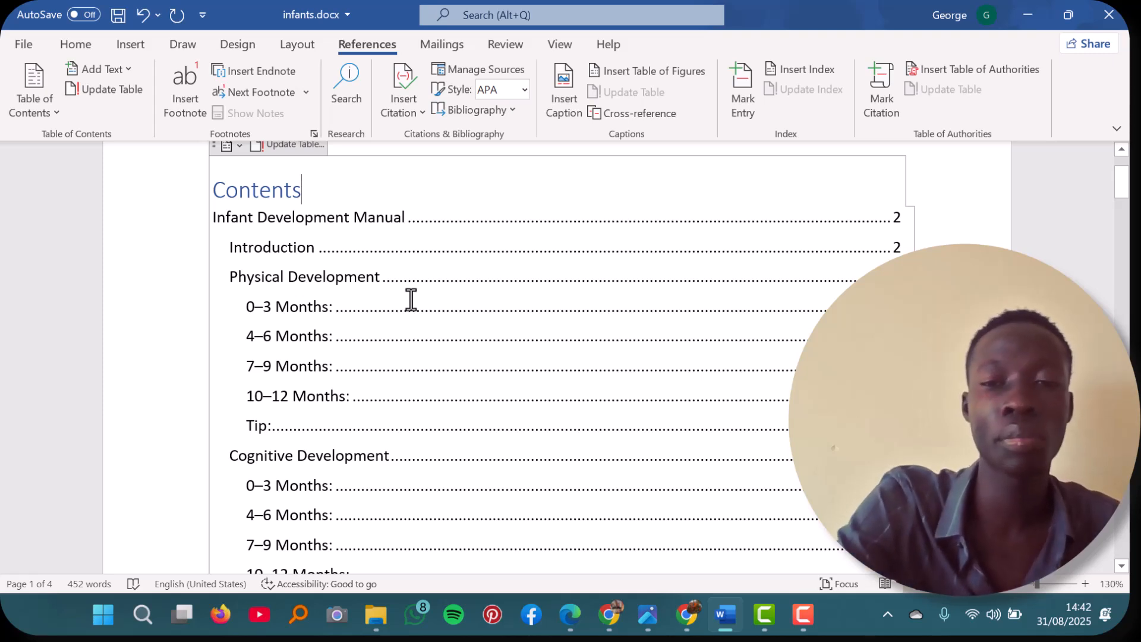
scroll(411, 299, "up", 3)
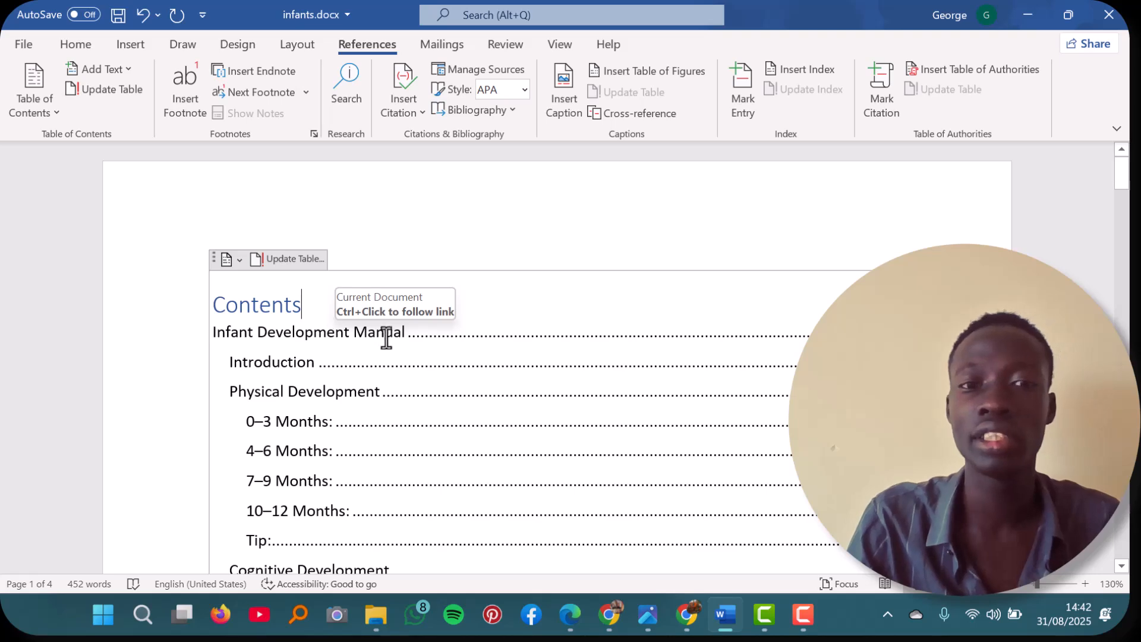
Step: Under the Cognitive Development introduction, add the line "Before birth:" with "highly active" in its own paragraph below it
scroll(564, 382, "down", 15)
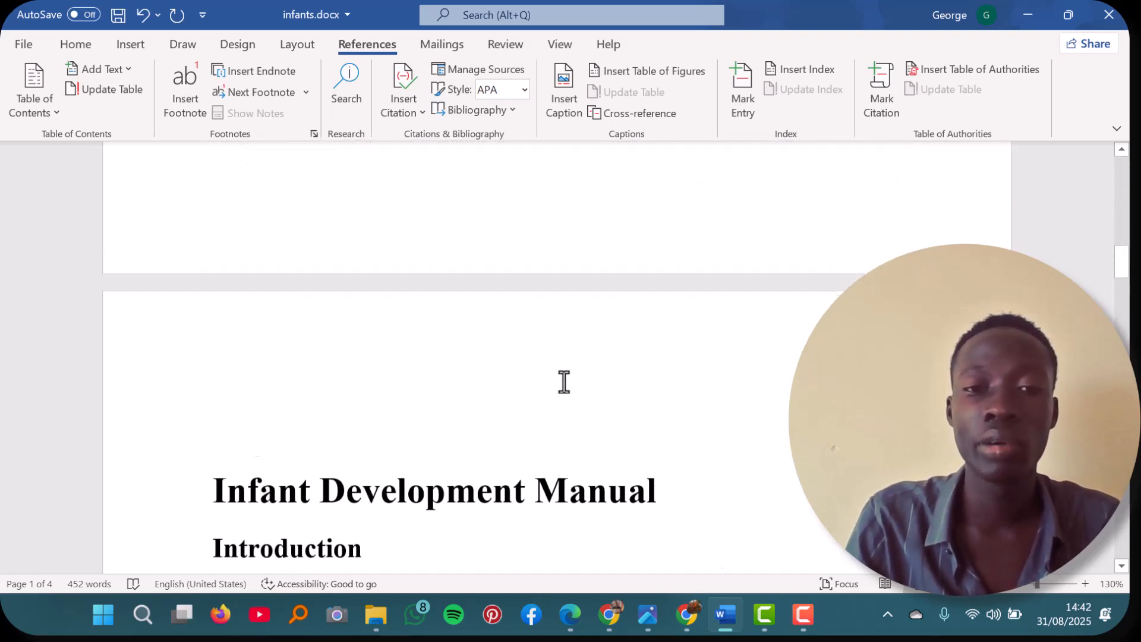
scroll(564, 382, "down", 4)
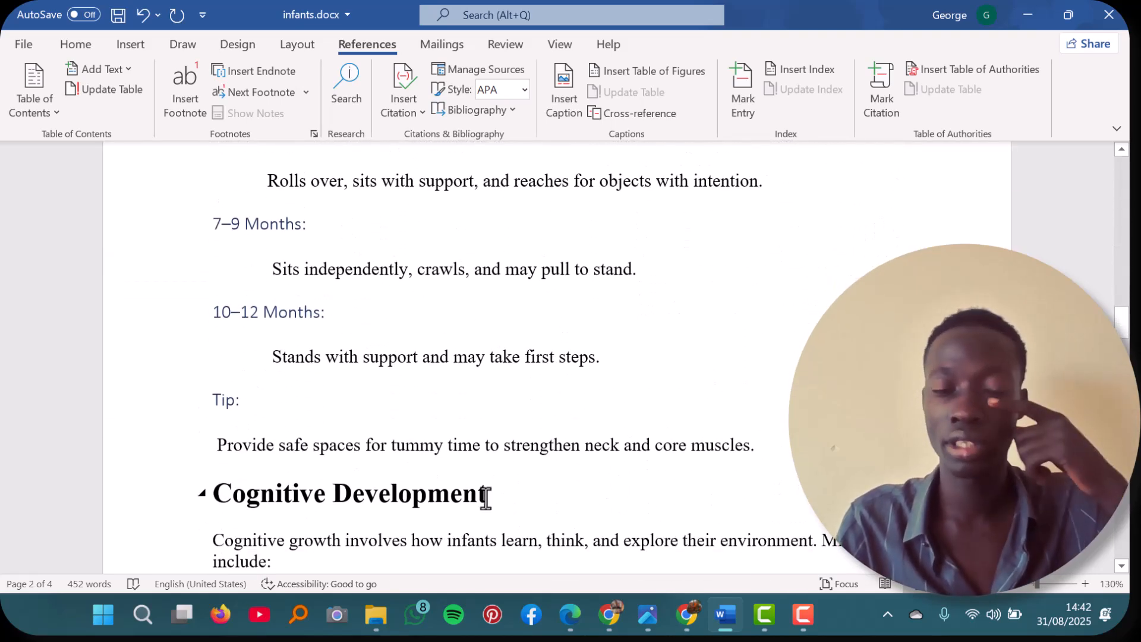
scroll(485, 498, "down", 4)
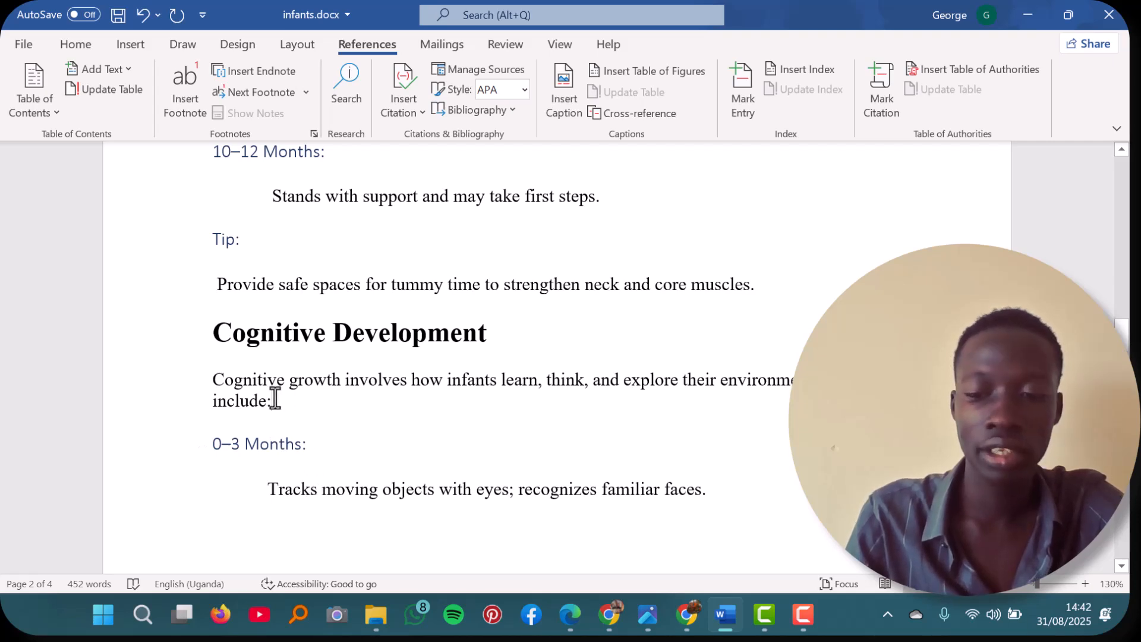
key("Return")
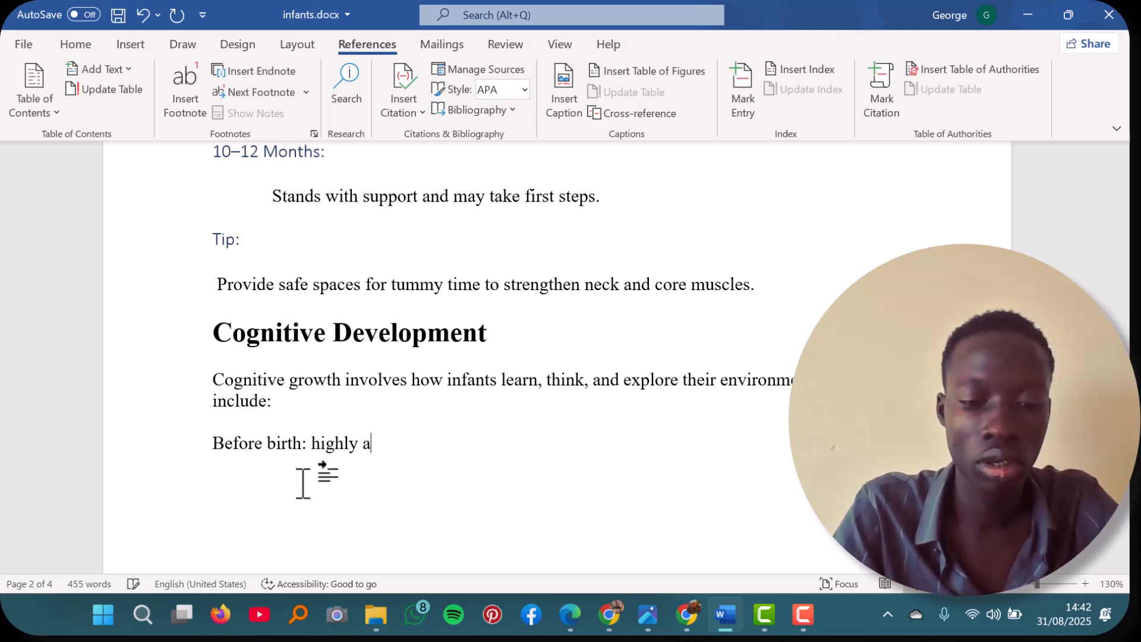
type("ve")
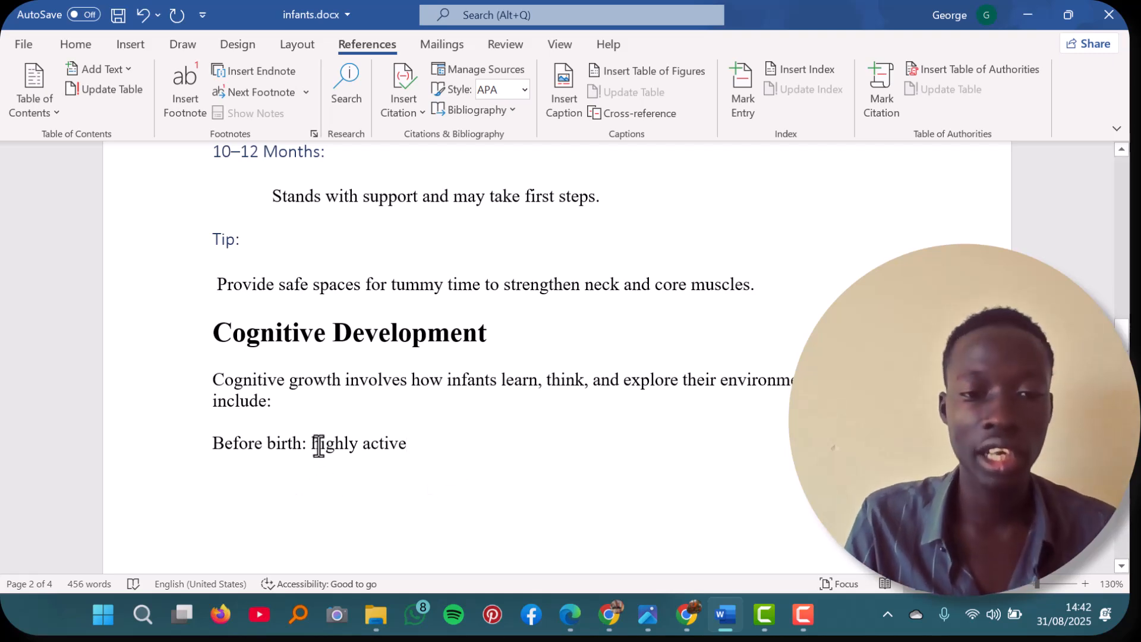
left_click(308, 443)
key("Return")
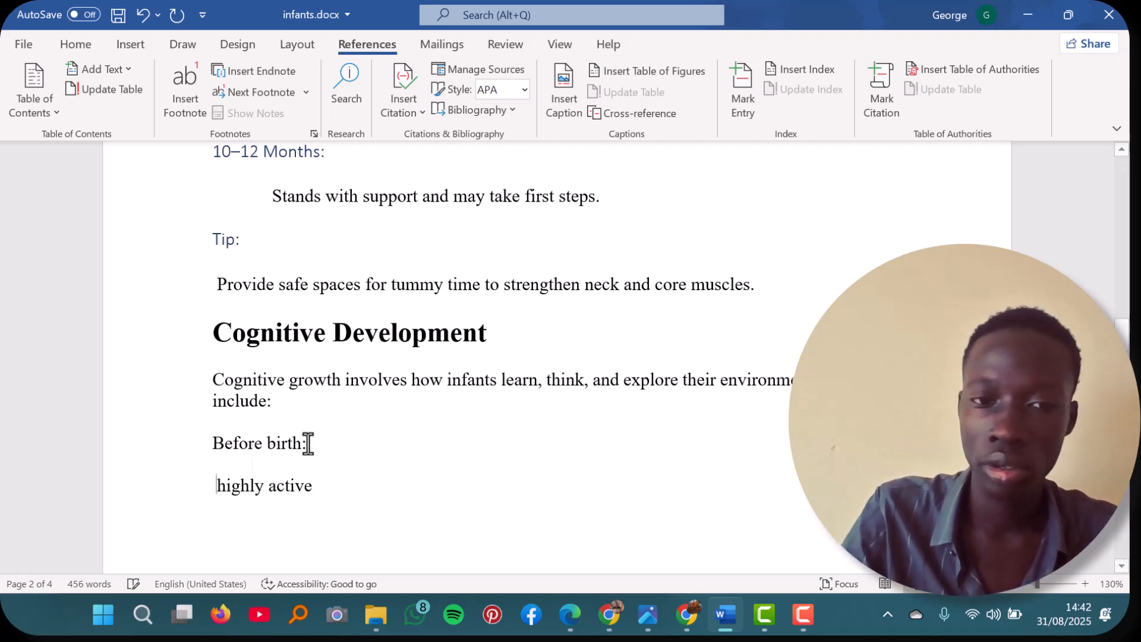
Step: Apply the Heading 3 style to the "Before birth:" line under Cognitive Development
left_click(75, 44)
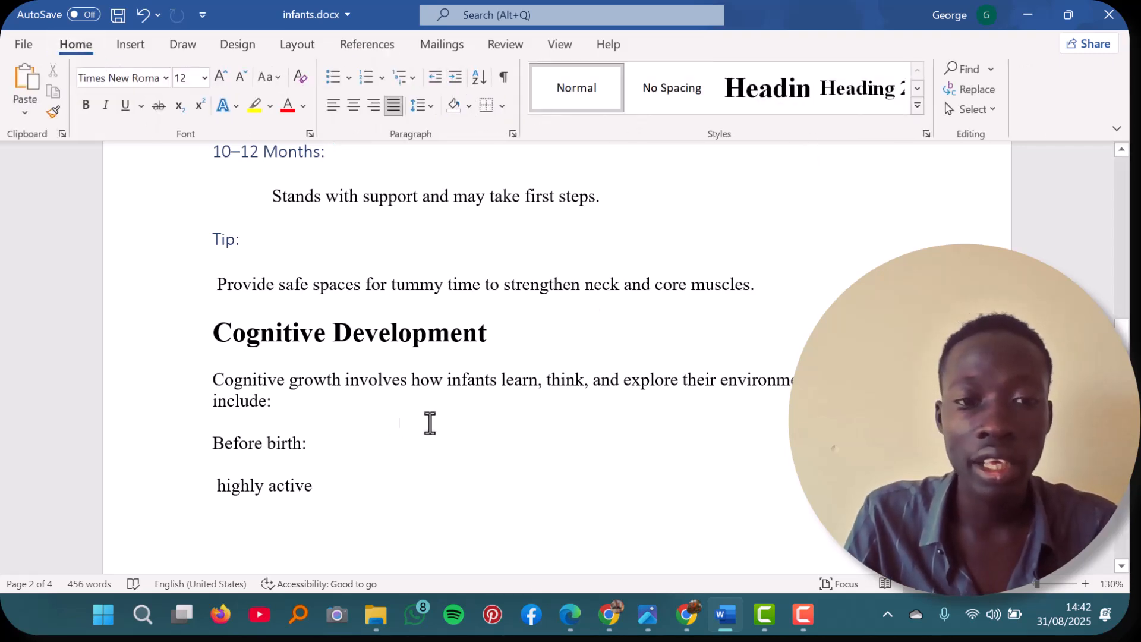
left_click(917, 89)
left_click(580, 95)
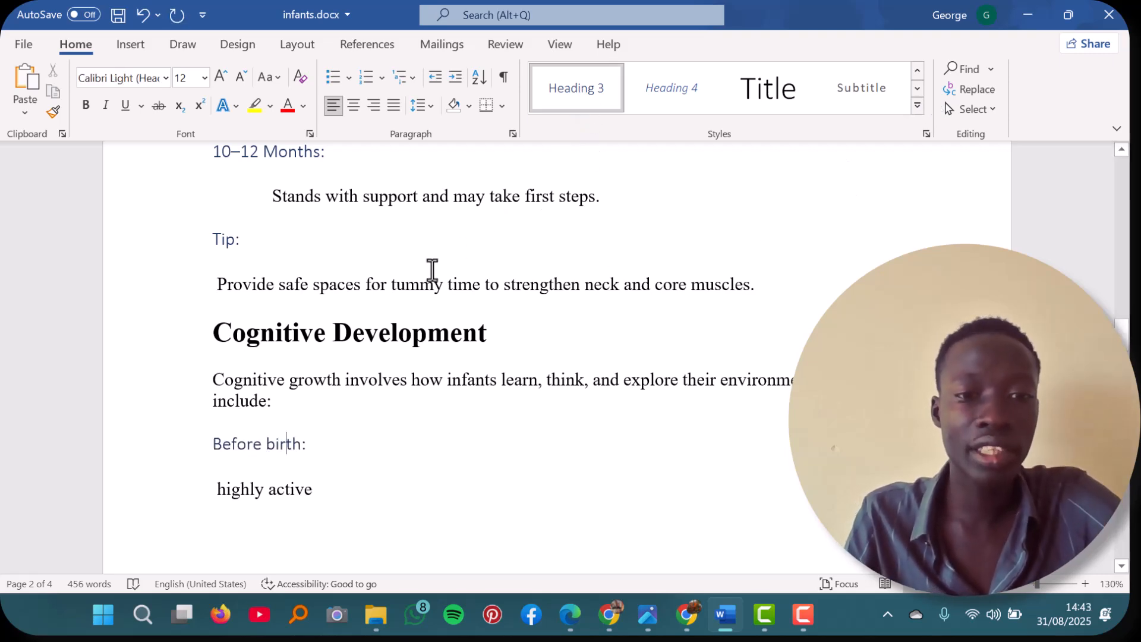
Step: Update the table of contents on the first page, using the option for page numbers only
scroll(352, 328, "up", 2)
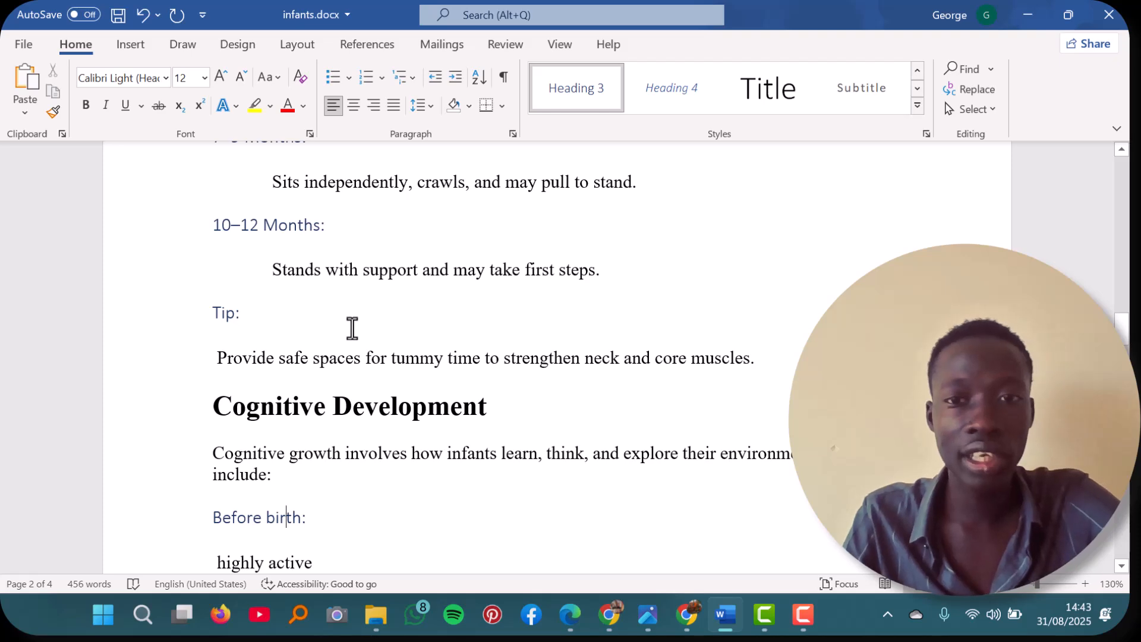
scroll(351, 328, "up", 15)
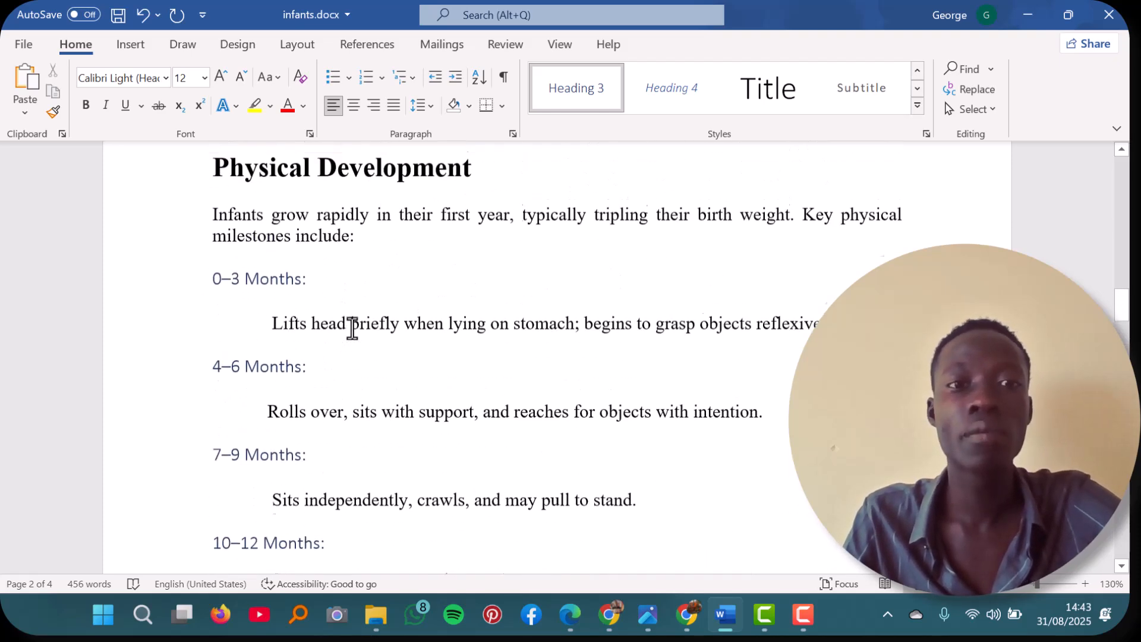
scroll(352, 328, "up", 18)
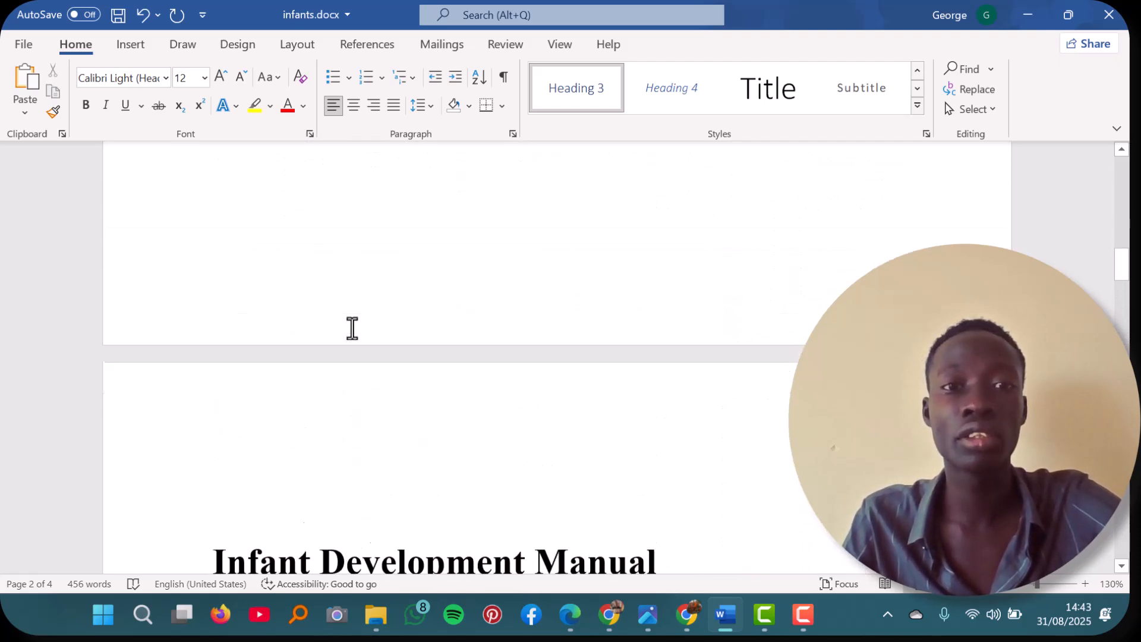
scroll(352, 328, "up", 12)
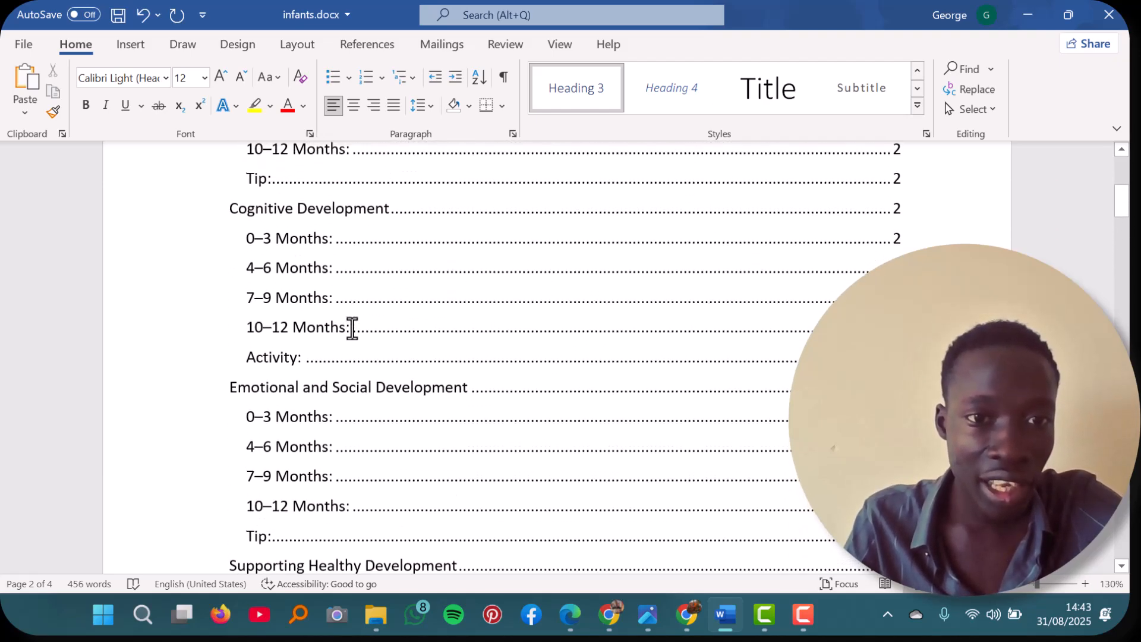
scroll(351, 328, "up", 4)
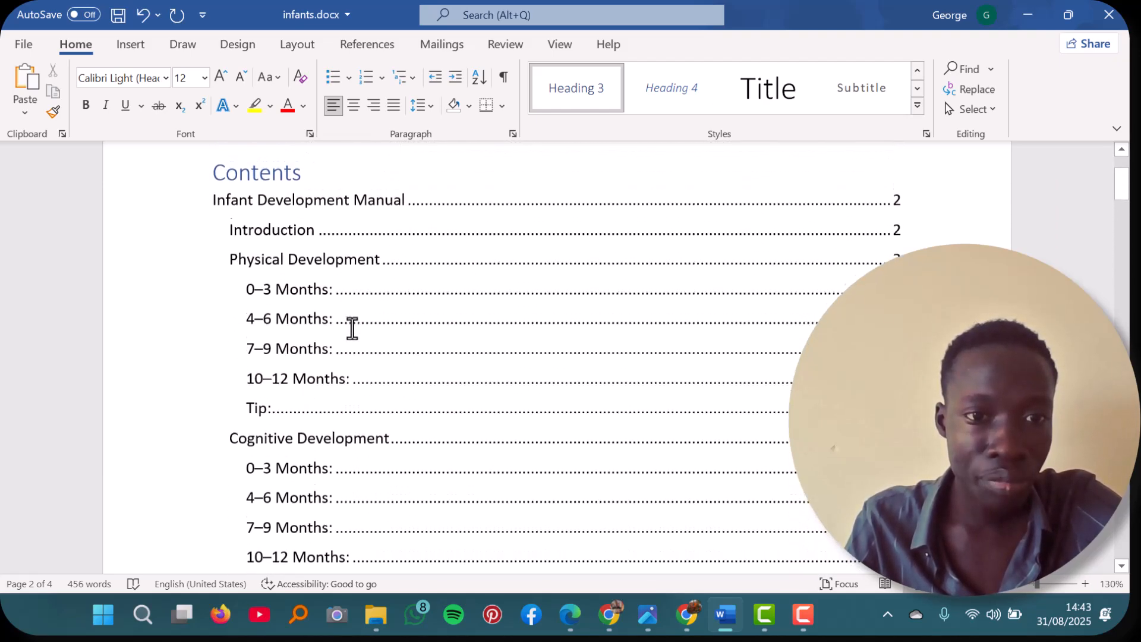
left_click(352, 328)
scroll(353, 328, "up", 2)
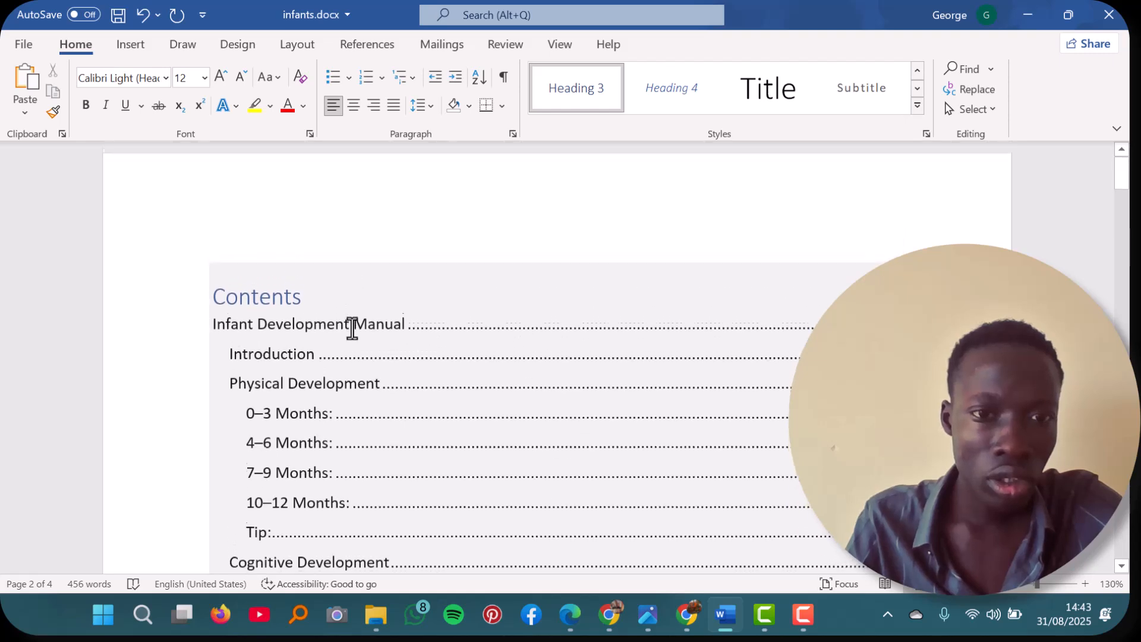
left_click(279, 259)
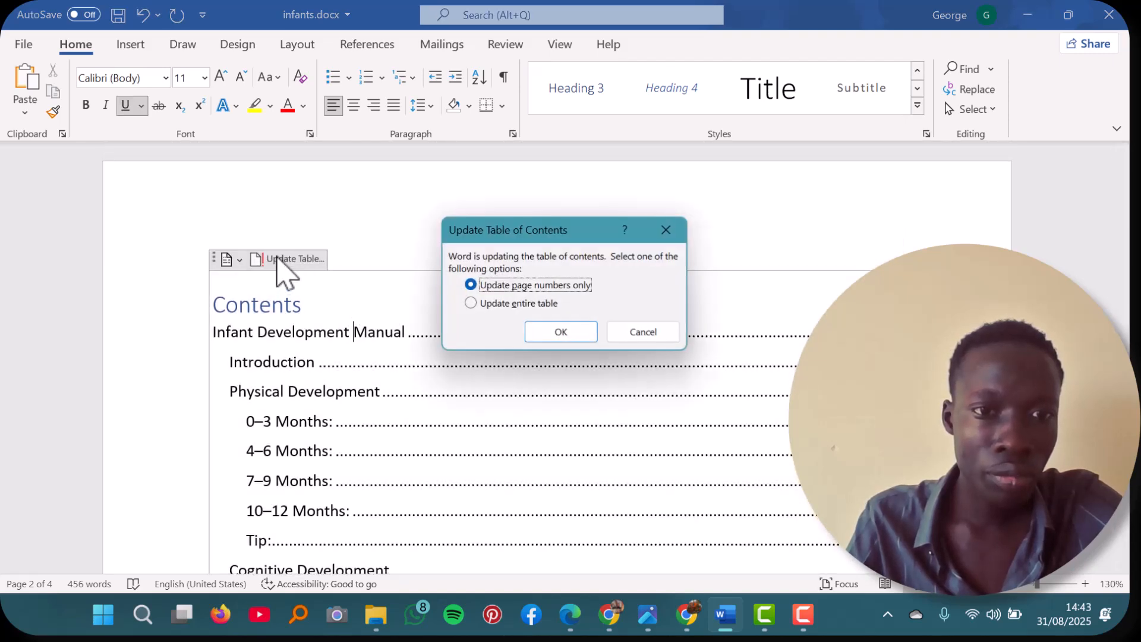
left_click(559, 331)
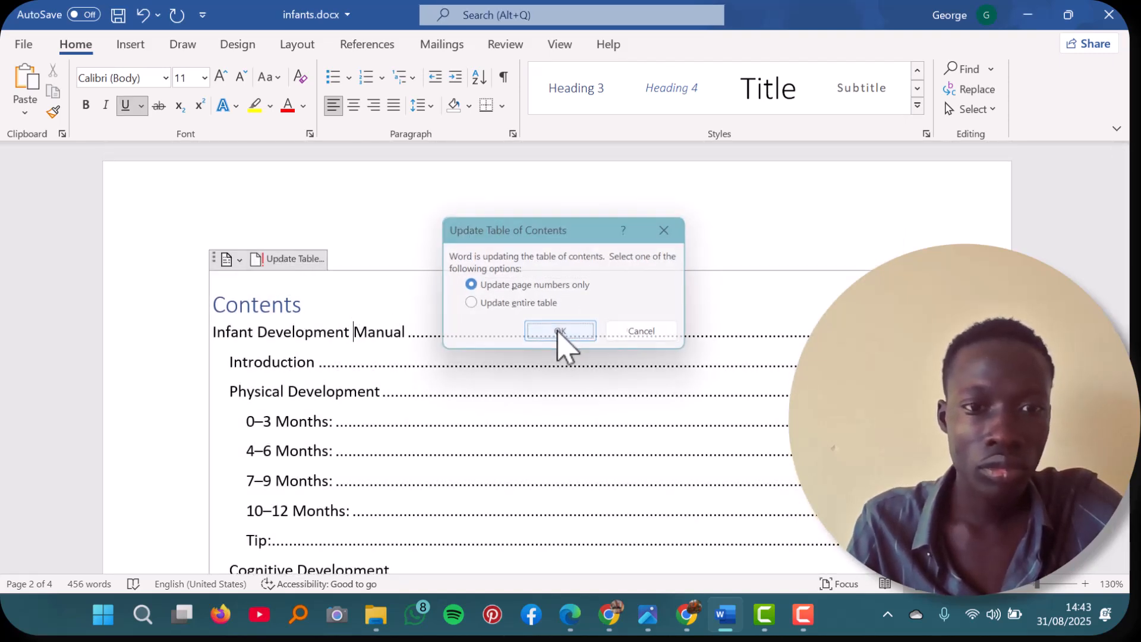
left_click(457, 297)
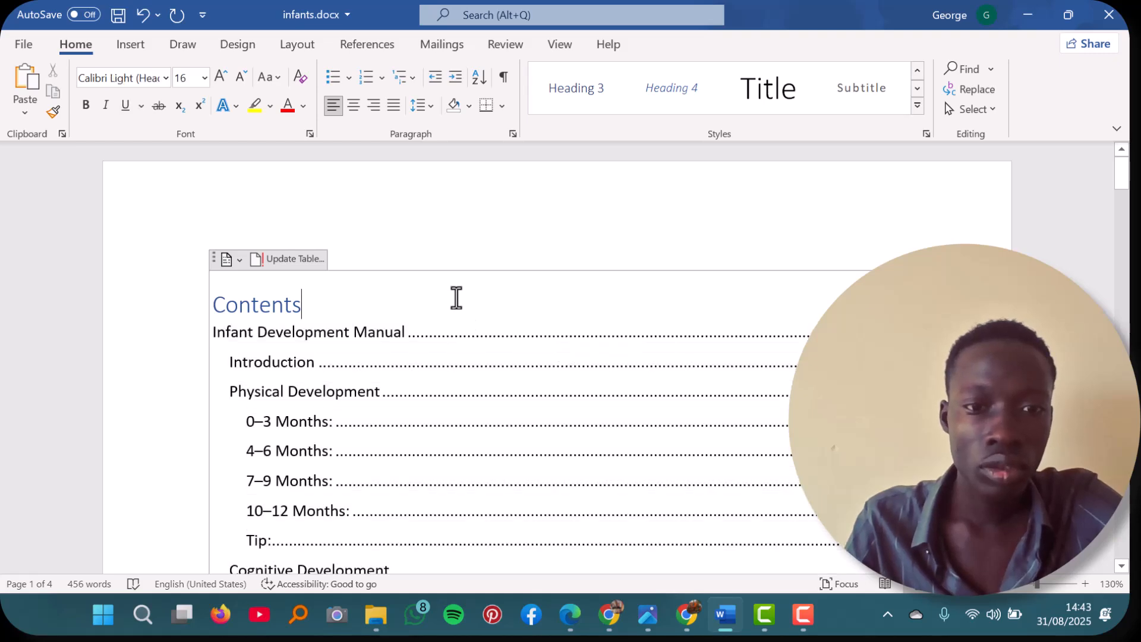
Step: Review the updated table of contents from the manual title to the Conclusion, checking the entries under Cognitive Development
scroll(457, 297, "down", 6)
scroll(457, 297, "down", 7)
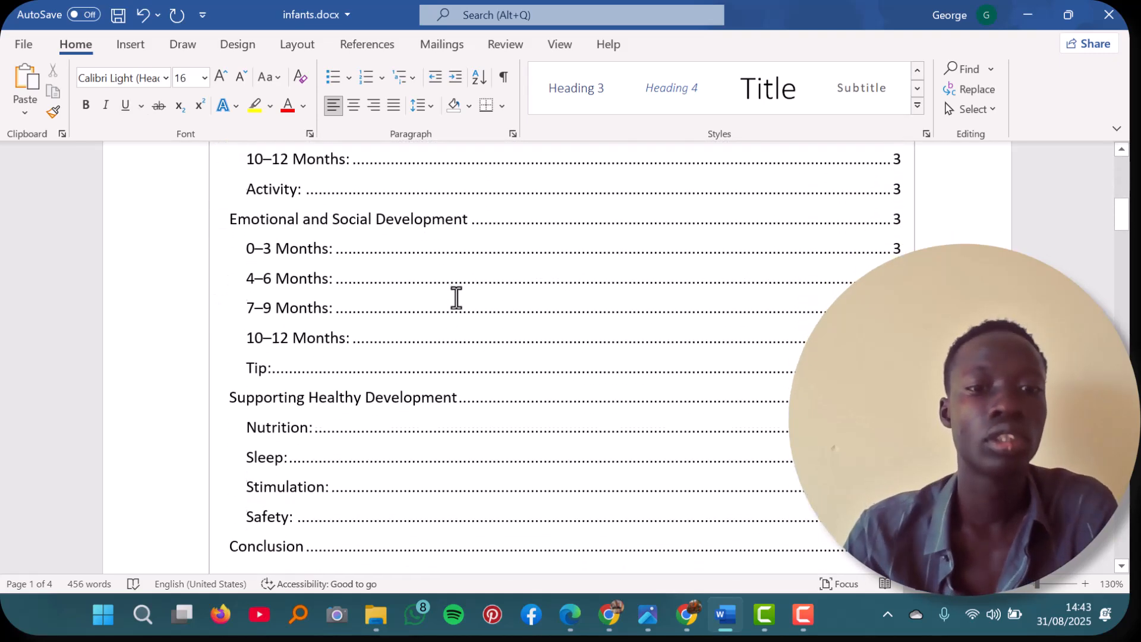
scroll(457, 297, "down", 2)
scroll(456, 297, "up", 15)
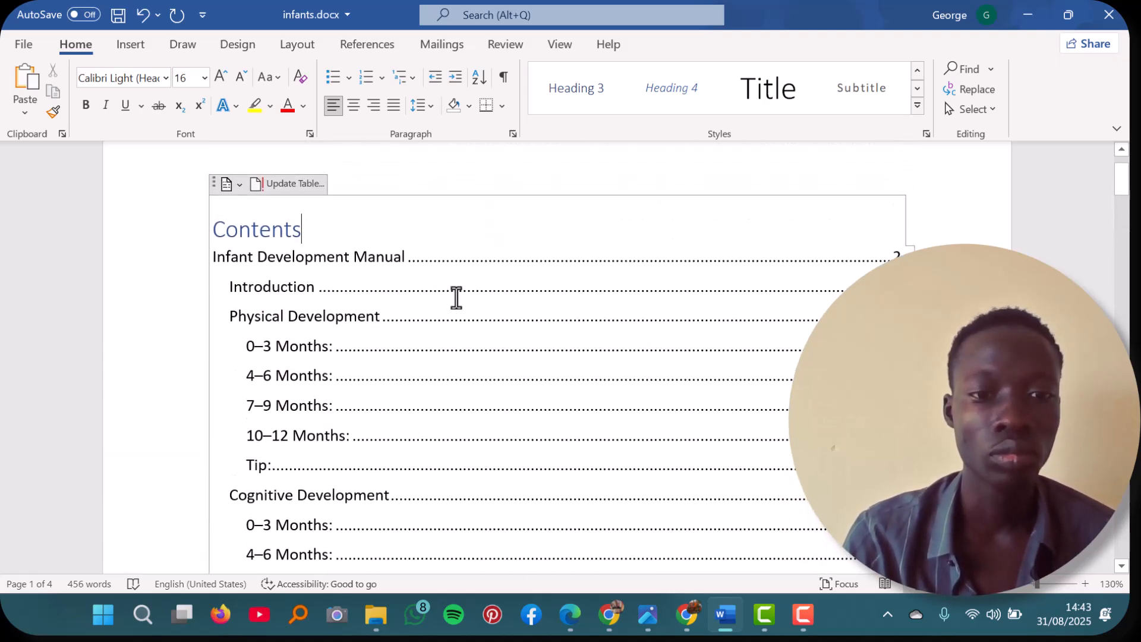
scroll(455, 298, "down", 15)
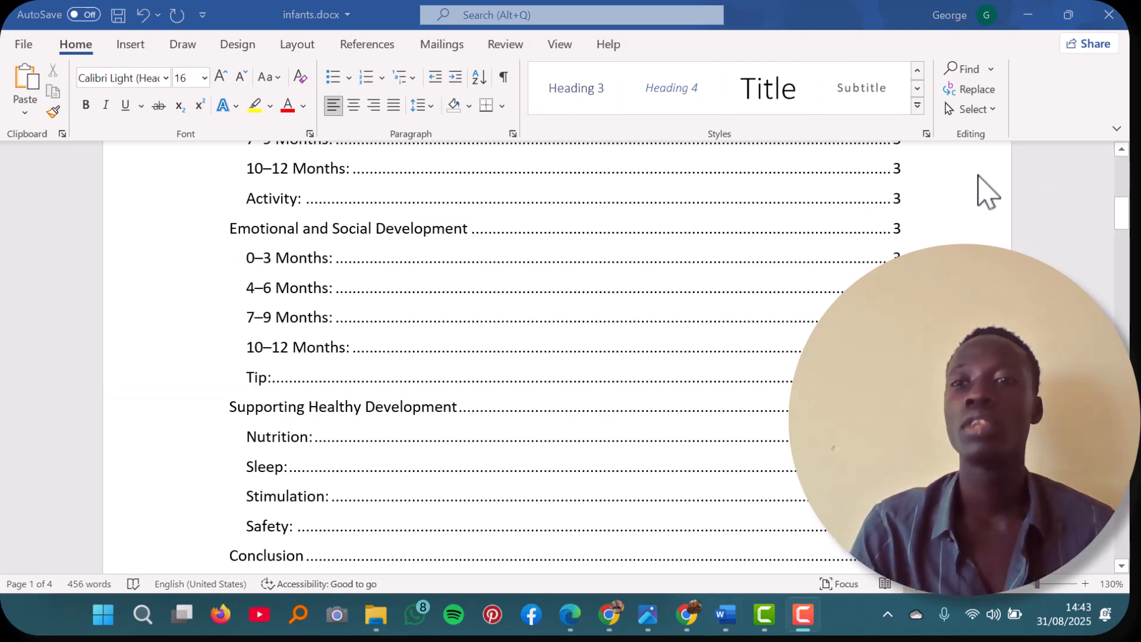
scroll(710, 297, "up", 9)
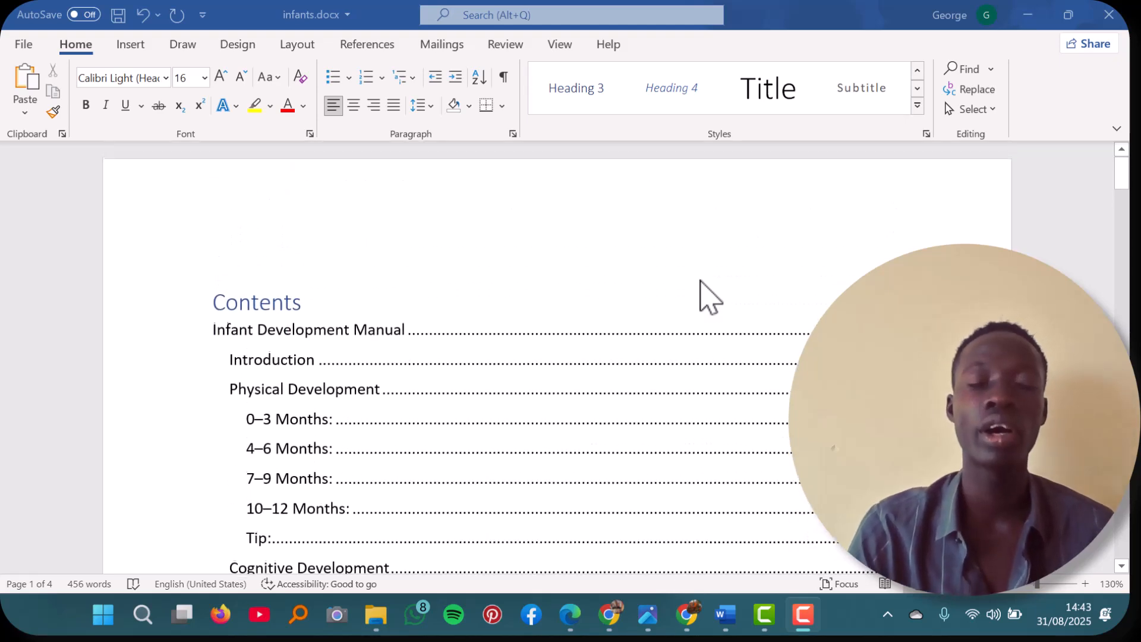
scroll(701, 291, "down", 4)
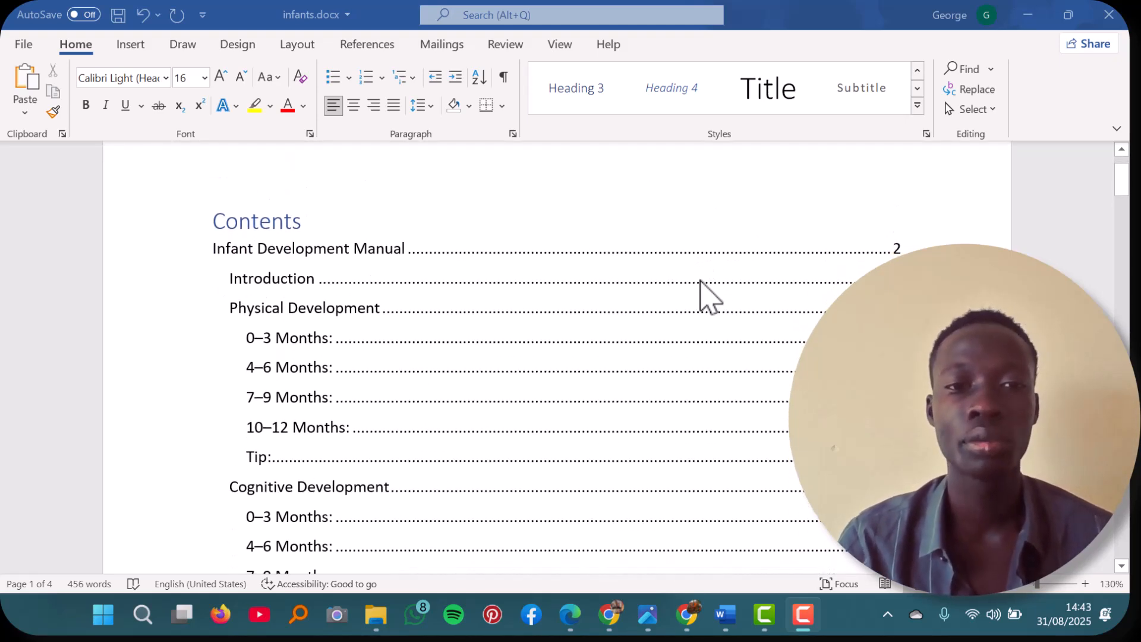
scroll(700, 280, "down", 5)
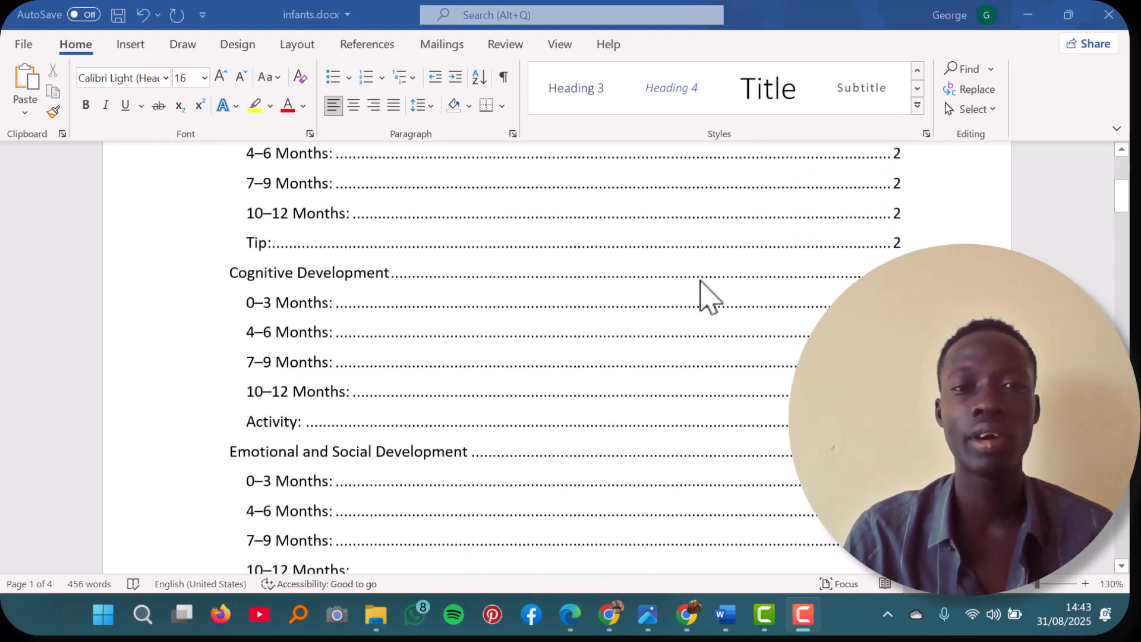
scroll(700, 280, "up", 6)
scroll(700, 280, "down", 3)
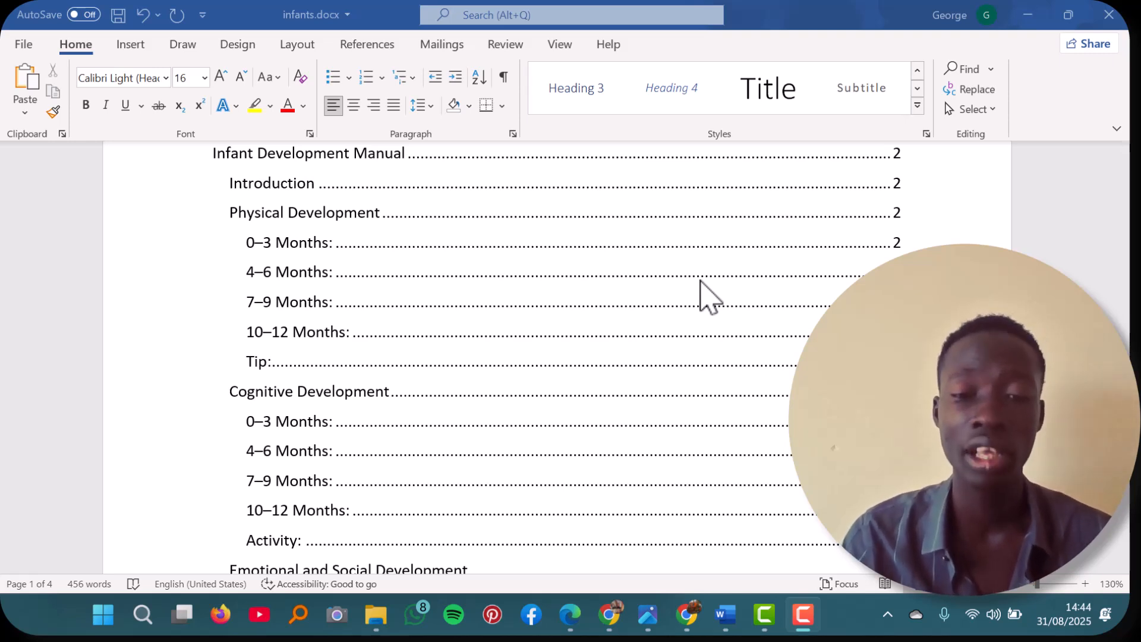
scroll(644, 333, "up", 2)
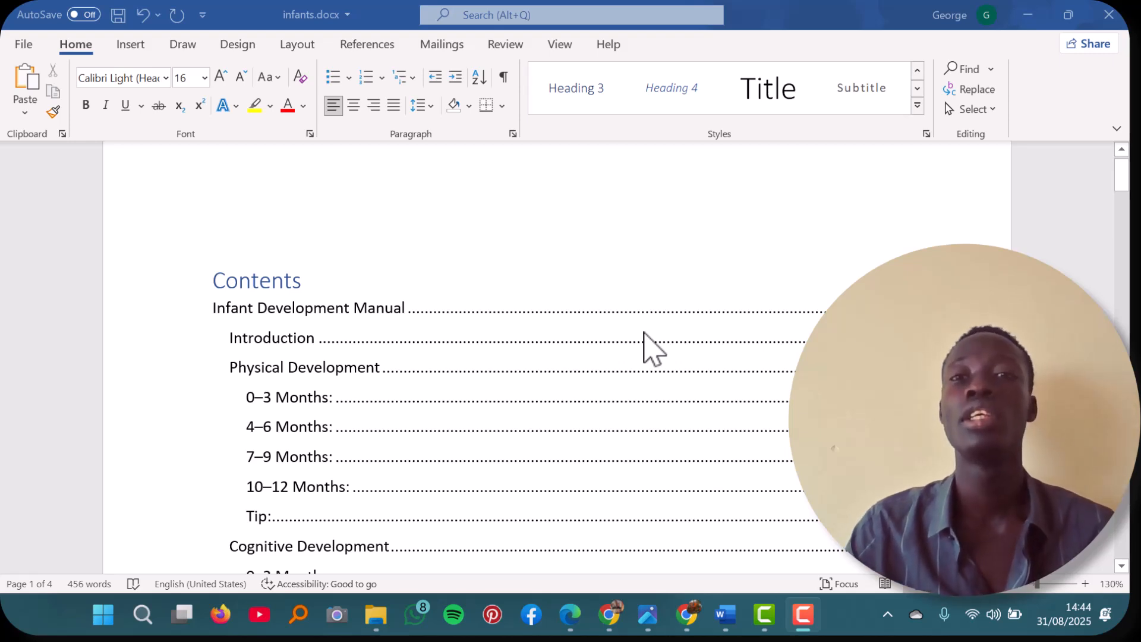